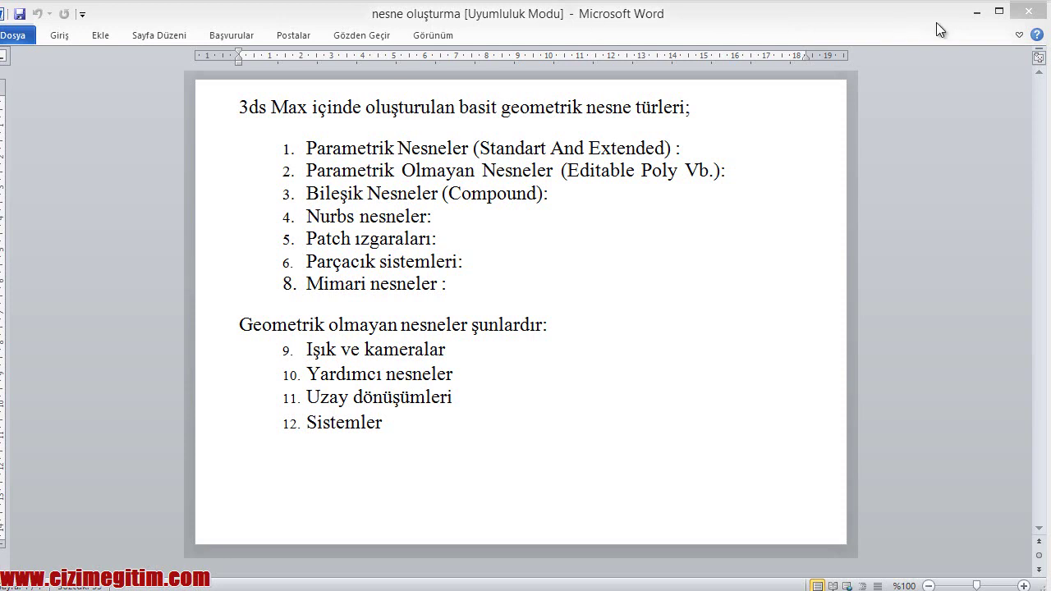
- Minimize the 'nesne oluşturma' Word document to reveal '3ds Max Modelleme Teknikleri'
click(977, 14)
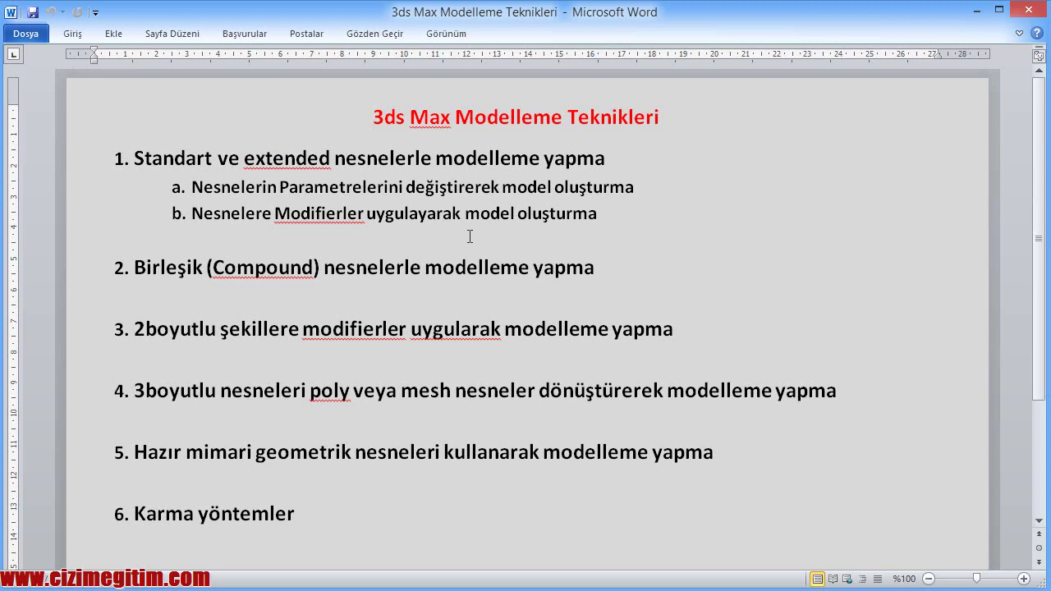
- Open 5.1.standart_primitivesobjeler.max from recent files, adopting the file's unit scale
click(975, 10)
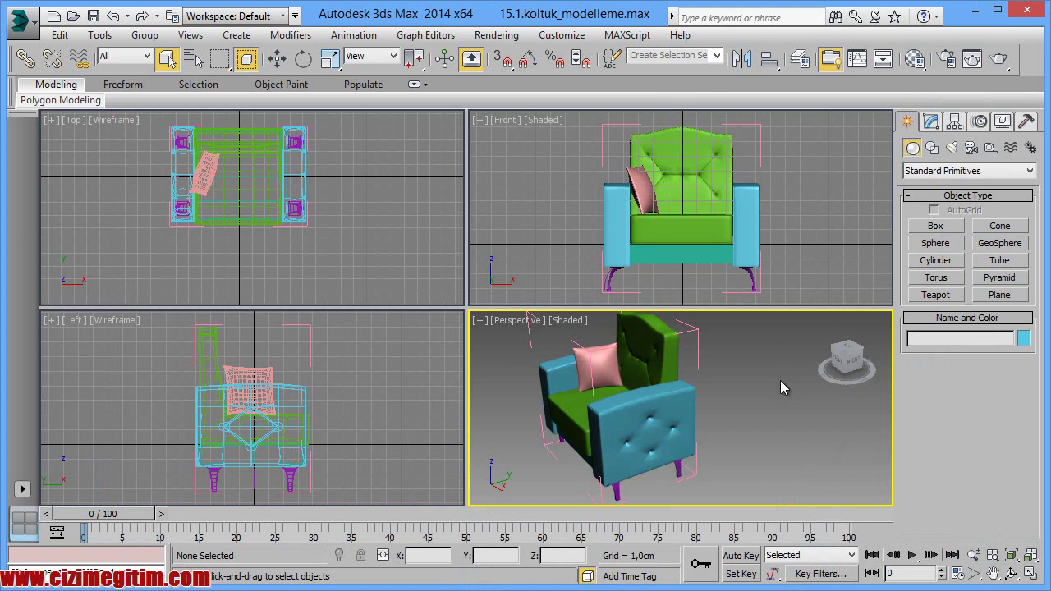
click(23, 23)
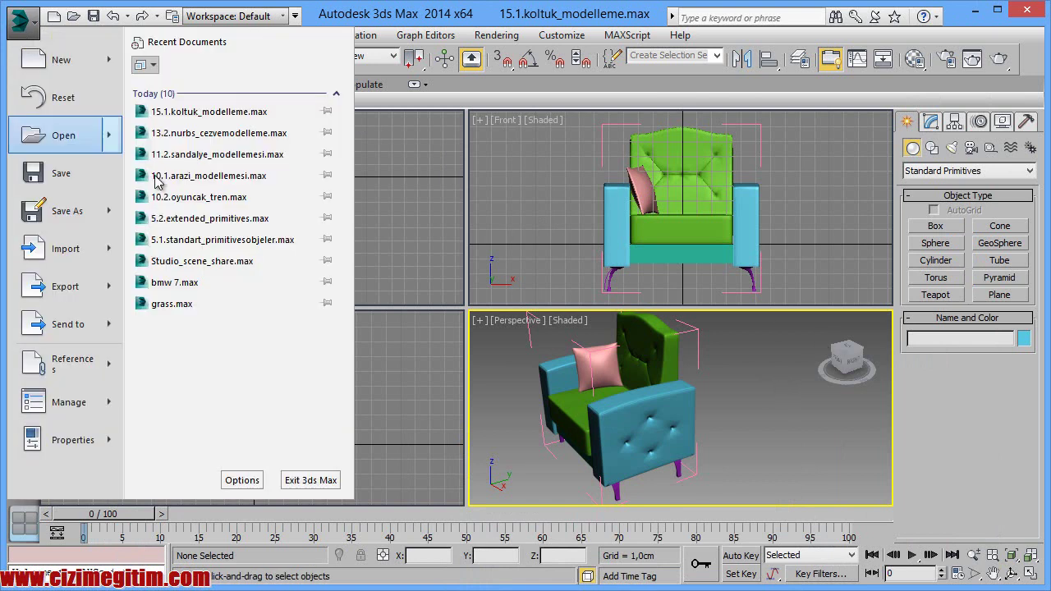
click(228, 249)
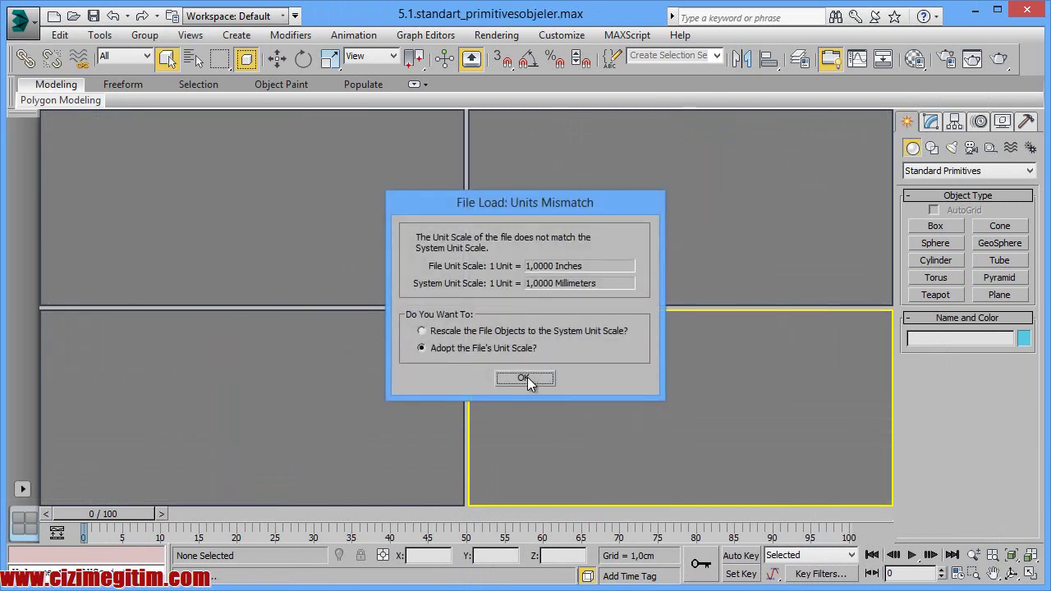
click(530, 379)
middle_drag(313, 280, 313, 287)
scroll(480, 305, up, 2)
scroll(390, 282, down, 2)
middle_drag(389, 282, 388, 289)
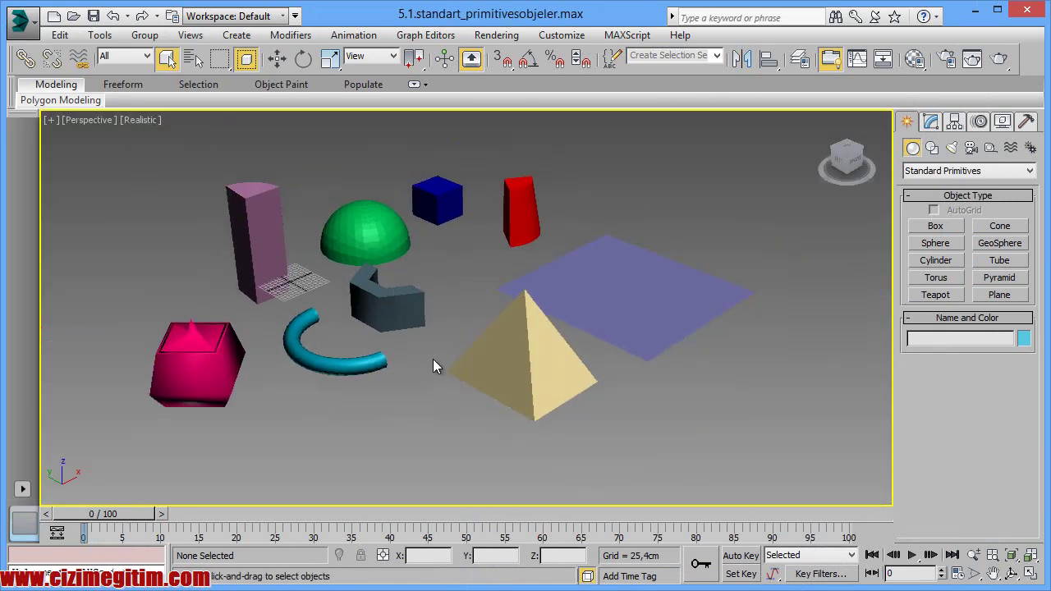
middle_drag(546, 372, 528, 380)
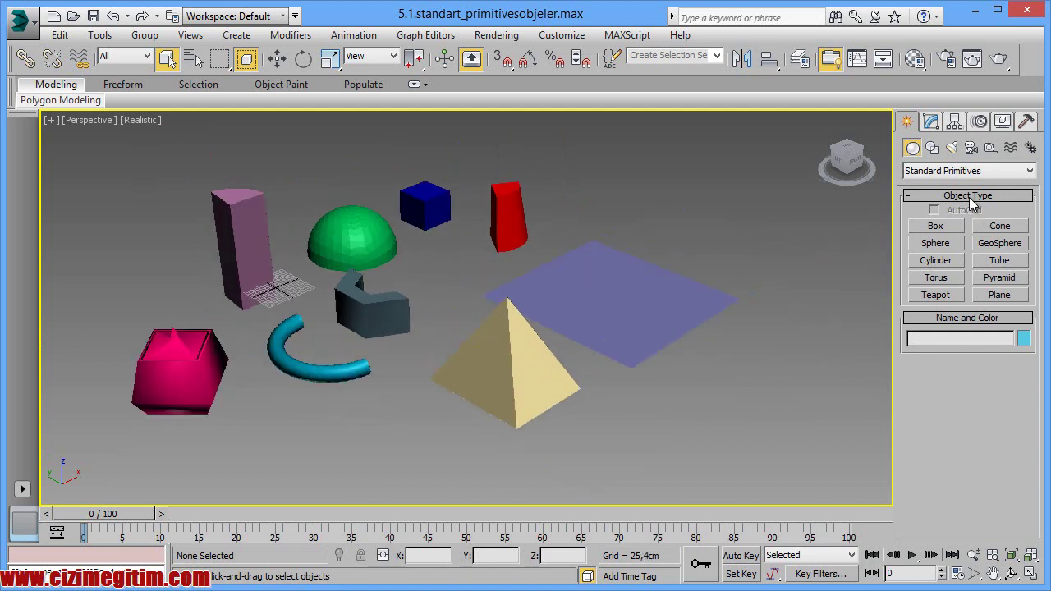
- Select hemisphere GeoSphere001 and view its parameters: radius 120,451cm, 12 segments
key(alt)
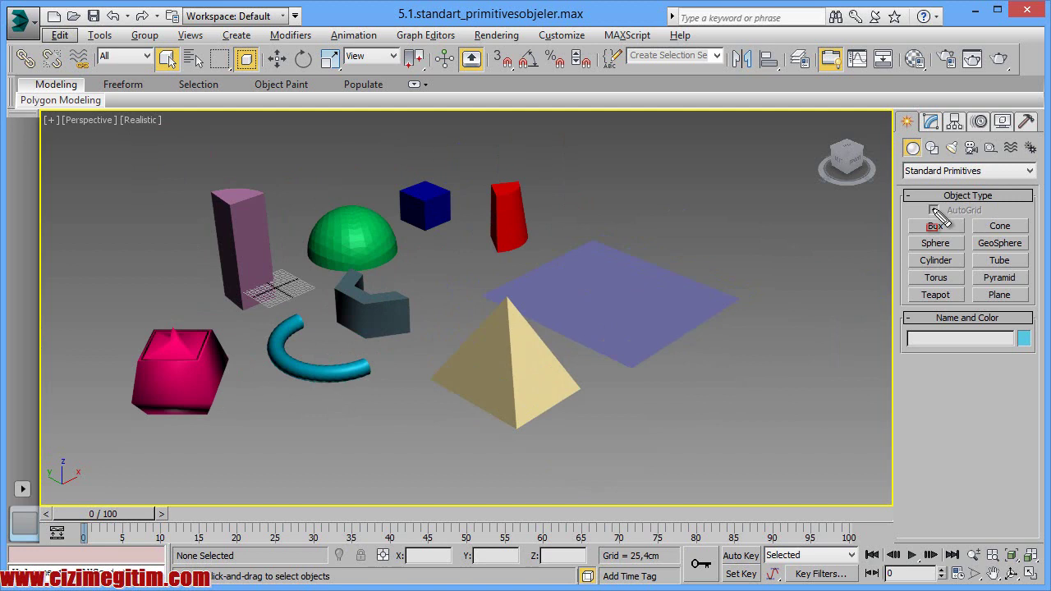
drag(905, 219, 1040, 303)
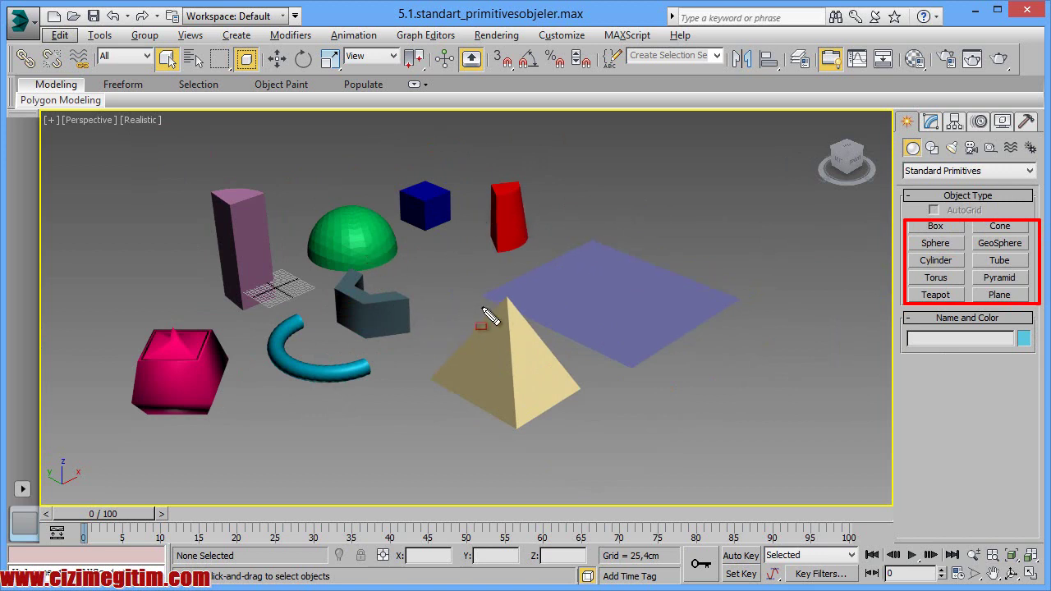
scroll(403, 284, up, 2)
scroll(370, 271, up, 3)
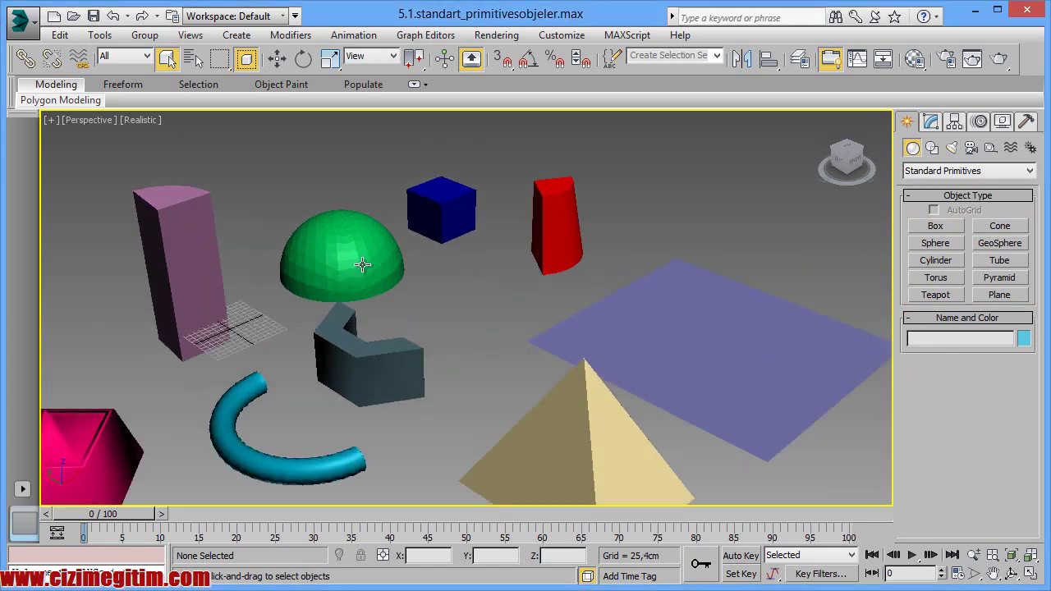
click(364, 263)
middle_drag(337, 307, 361, 302)
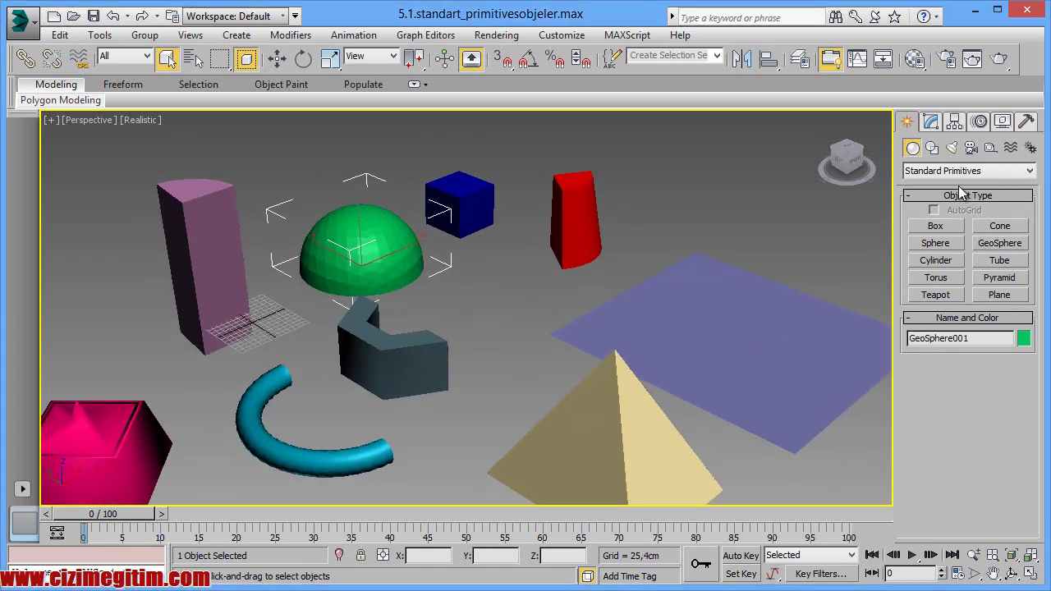
click(931, 123)
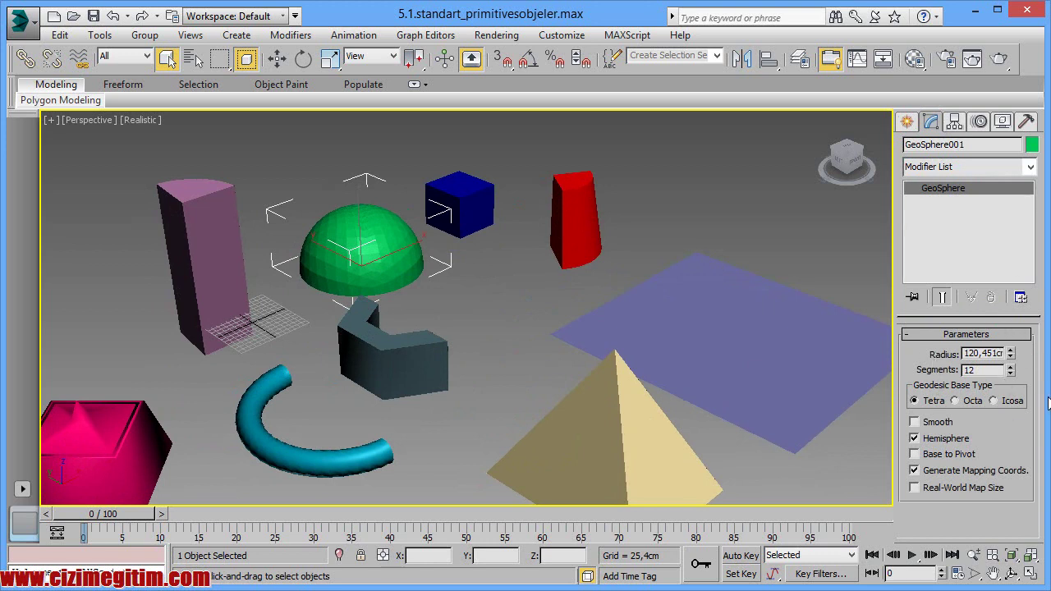
click(22, 23)
- Open 5.2.extended_primitives.max, answering the save prompt, and look over its objects
click(232, 234)
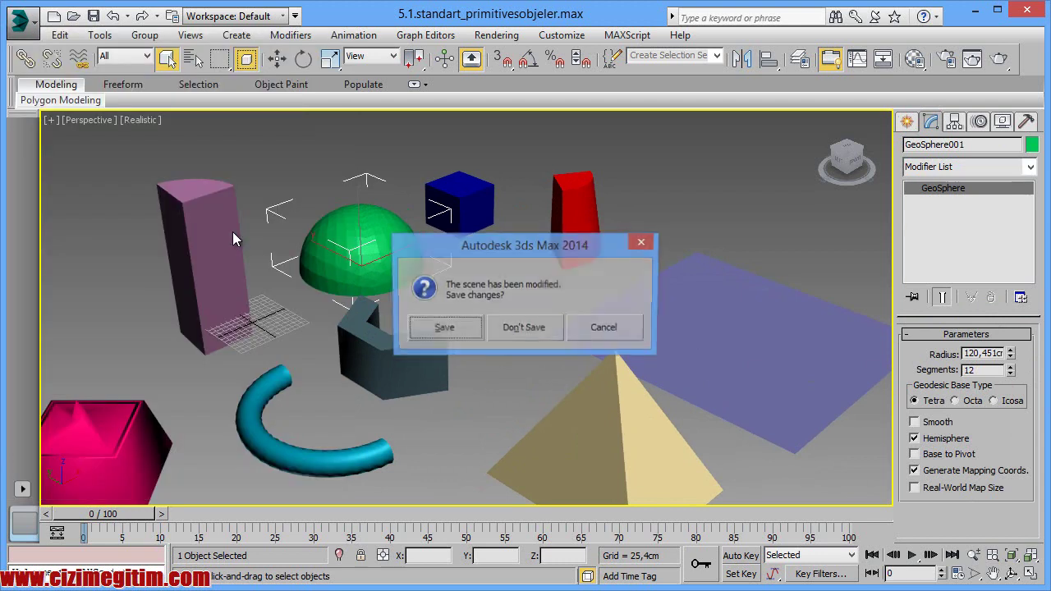
click(519, 328)
scroll(562, 302, down, 5)
mouse_move(397, 250)
middle_down()
mouse_move(426, 304)
mouse_move(340, 287)
middle_up()
scroll(497, 277, down, 5)
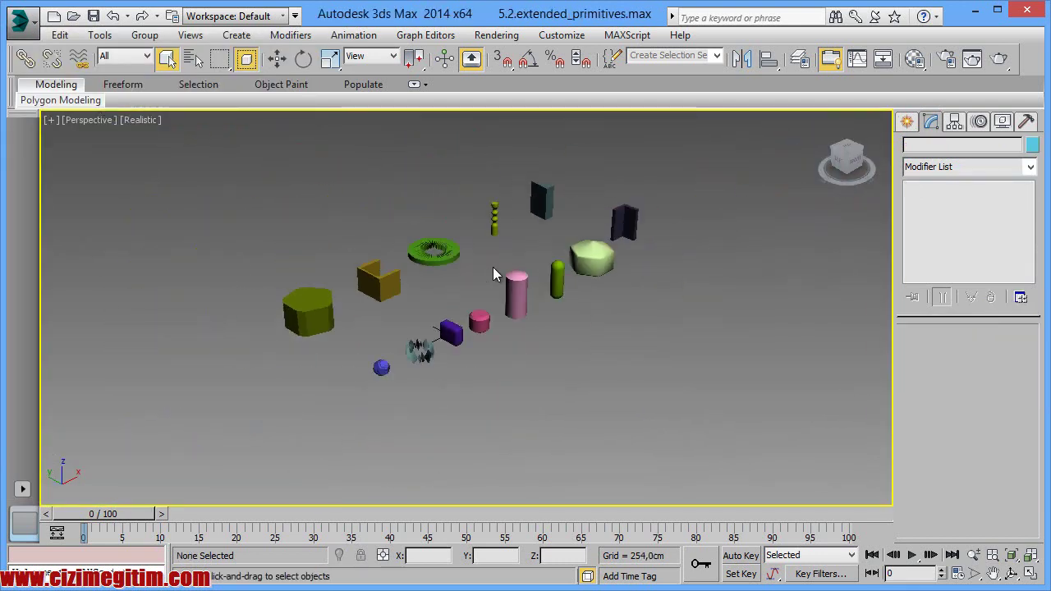
scroll(551, 271, up, 5)
scroll(739, 287, up, 2)
scroll(739, 286, up, 2)
scroll(521, 324, up, 3)
scroll(487, 228, down, 5)
scroll(470, 254, up, 1)
scroll(468, 253, down, 3)
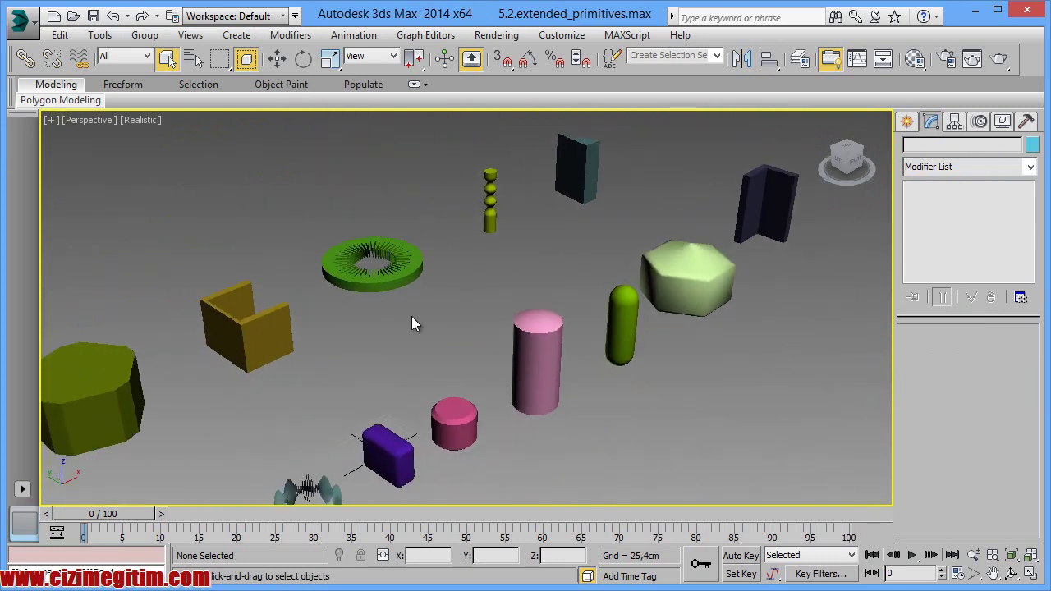
- Select the olive Gengon block
middle_drag(453, 258, 521, 274)
scroll(211, 336, up, 2)
scroll(220, 350, up, 2)
scroll(218, 353, down, 2)
scroll(212, 355, down, 2)
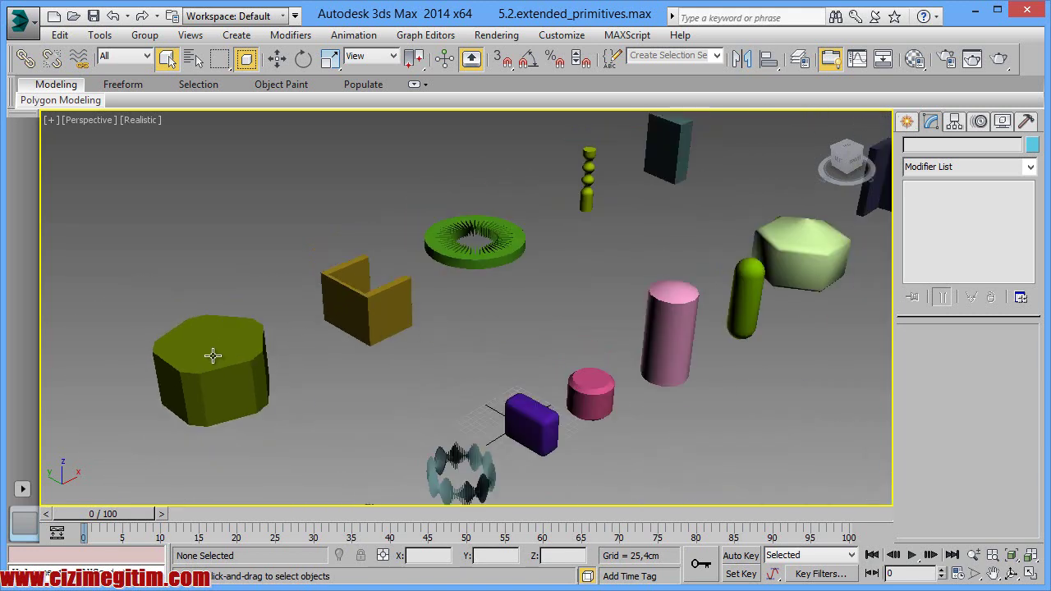
click(212, 356)
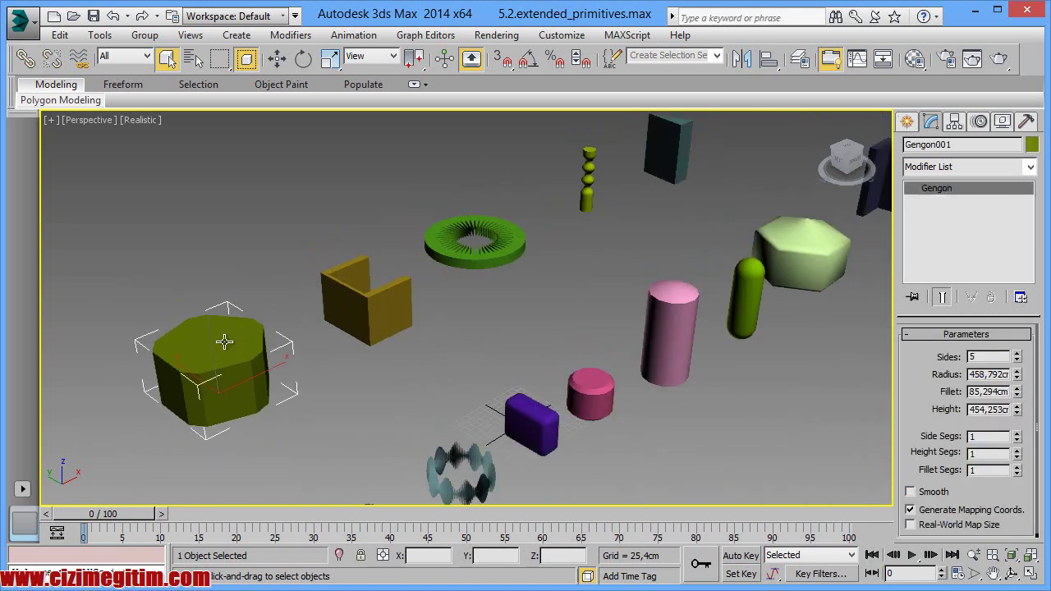
- Set the Create panel category to Extended Primitives, then return to the Gengon's parameters
click(907, 121)
click(962, 173)
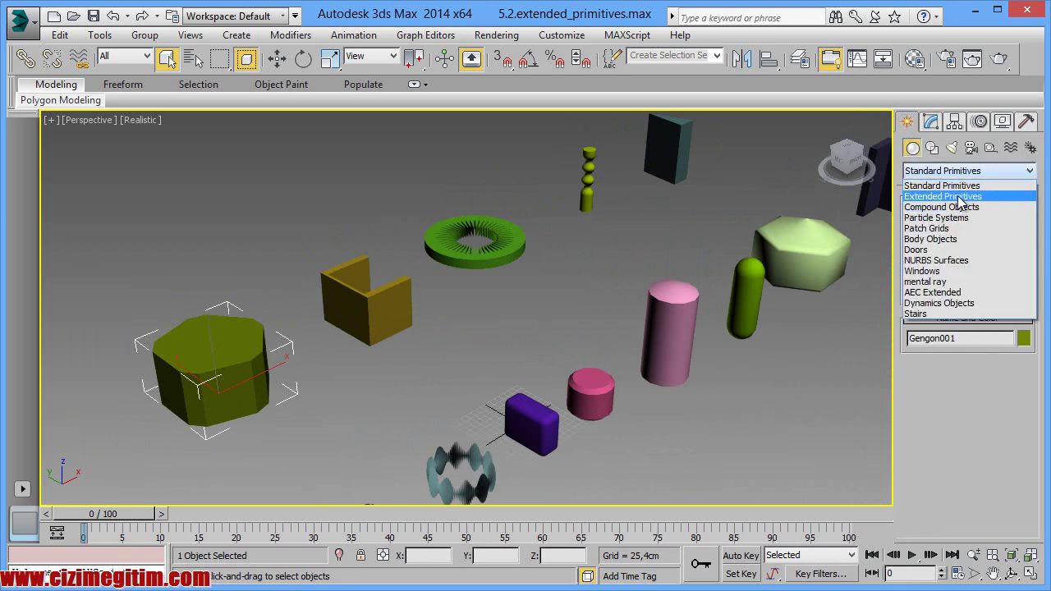
click(952, 197)
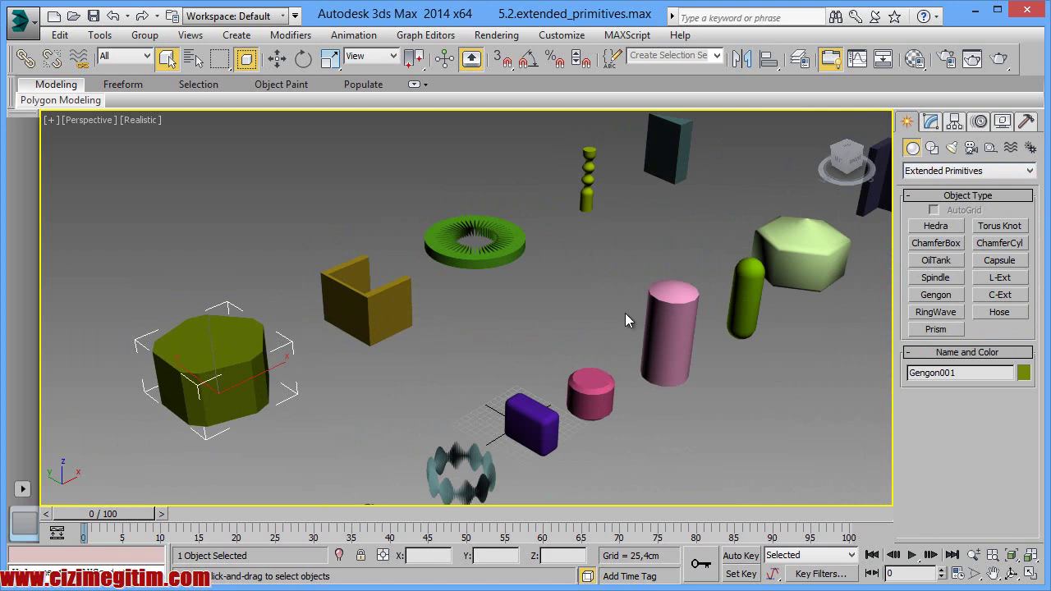
click(930, 122)
scroll(929, 379, down, 1)
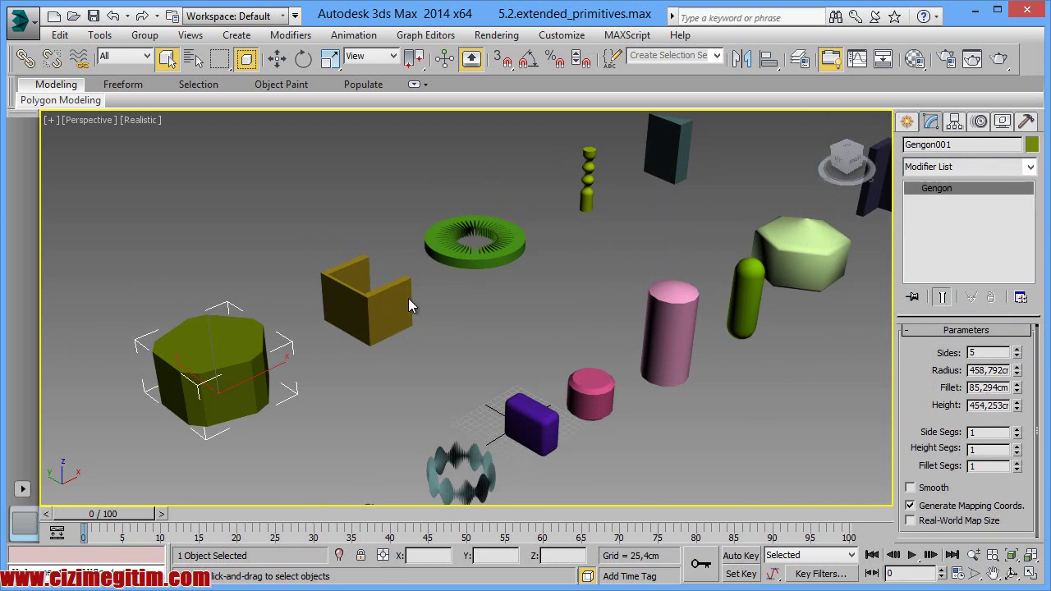
- Clear the selection in the extended primitives scene
click(383, 405)
scroll(394, 378, up, 1)
scroll(460, 312, up, 2)
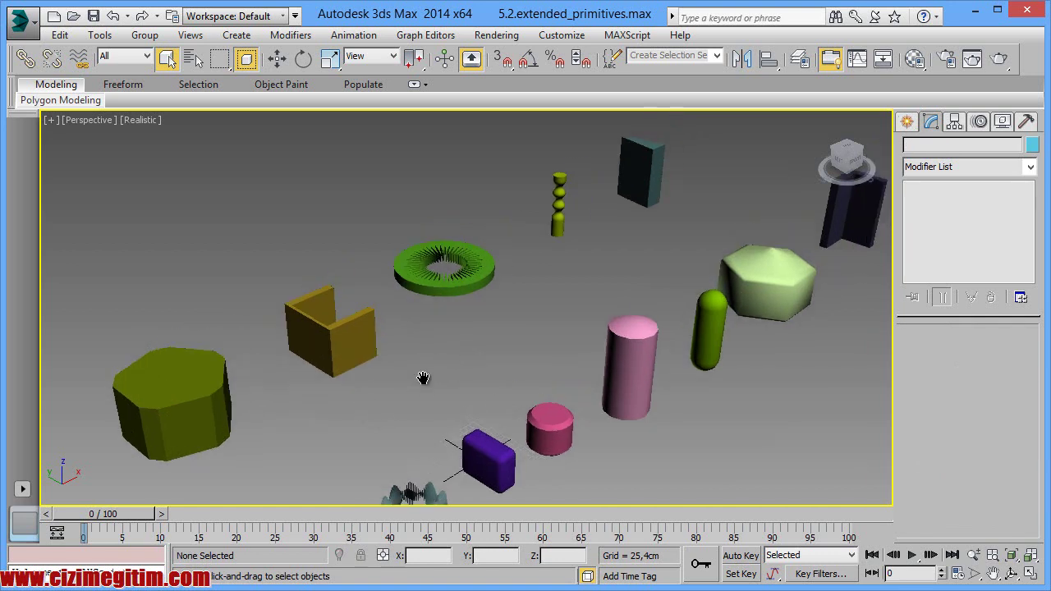
scroll(558, 222, up, 3)
- Create a new hose, Hose002, beside the yellow Hose001
click(587, 195)
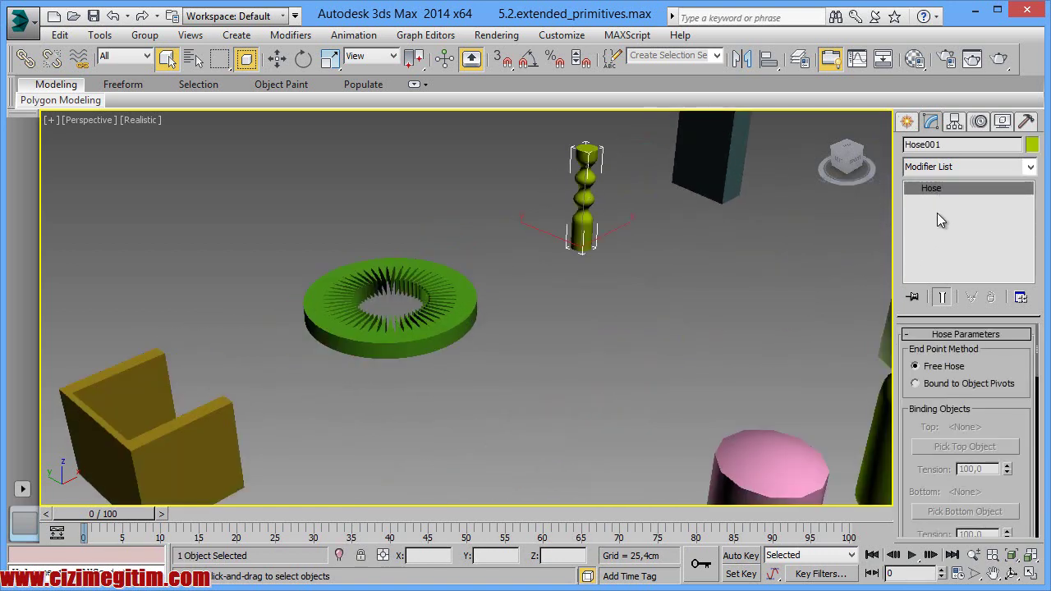
click(907, 123)
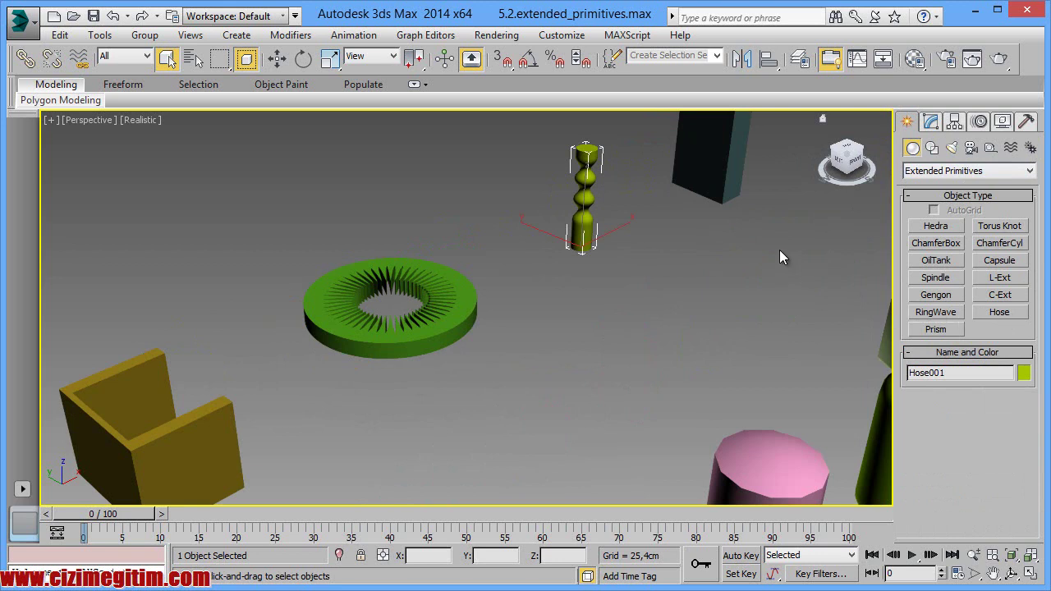
click(1006, 316)
mouse_move(685, 289)
mouse_down()
mouse_move(667, 343)
mouse_move(670, 316)
mouse_up()
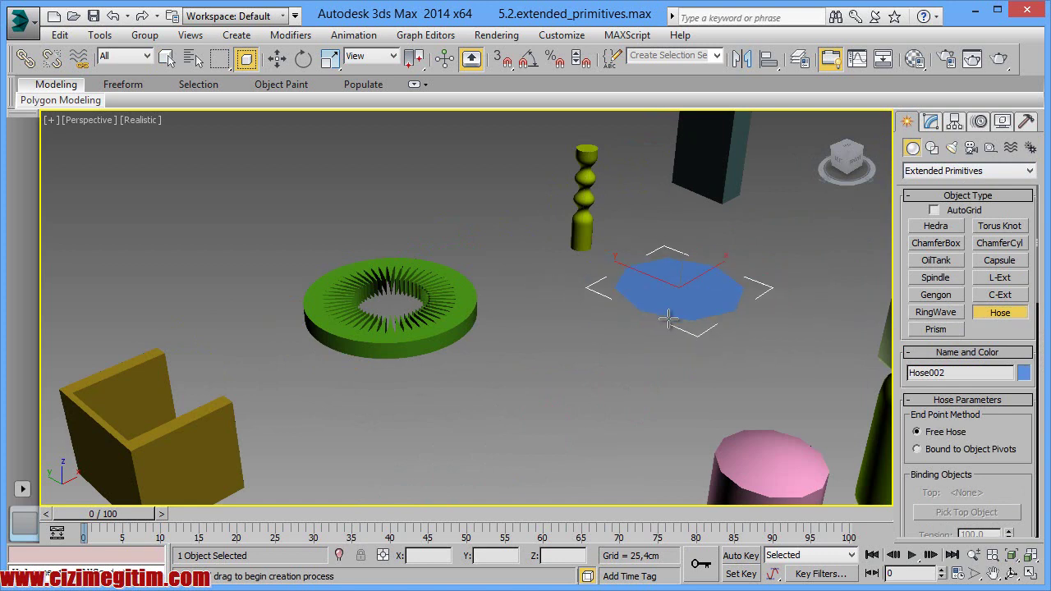
click(581, 221)
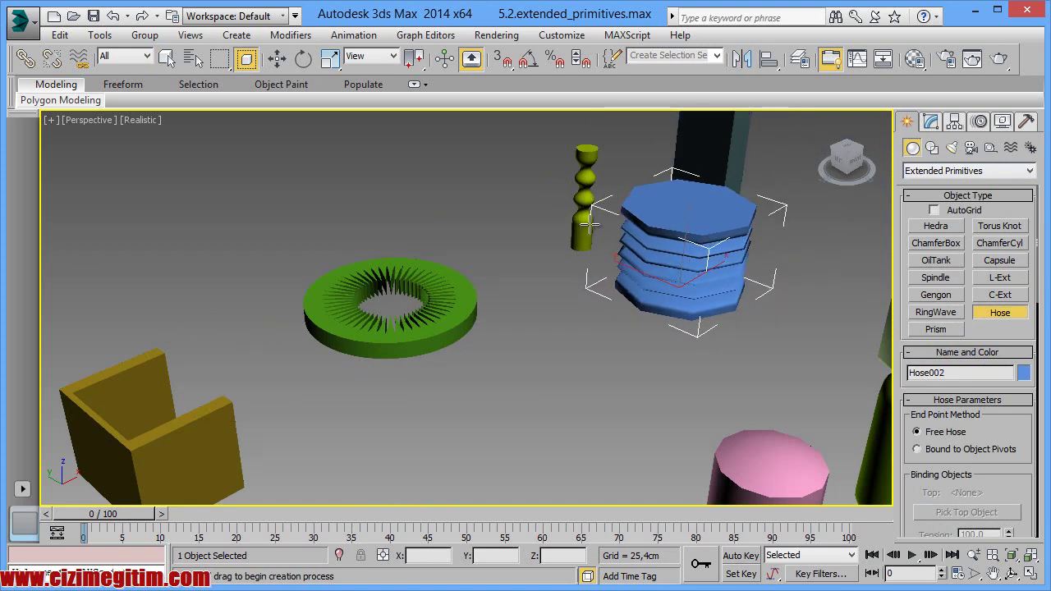
click(690, 215)
- Reselect Hose001 and review its Free Hose settings: 500 cm height, 45 segments
click(933, 125)
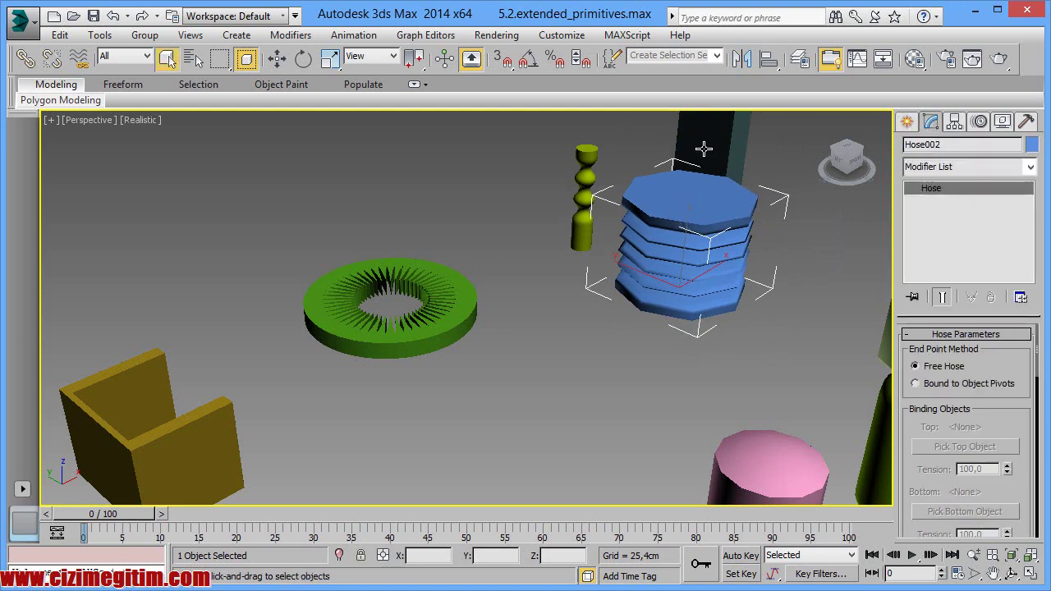
click(593, 172)
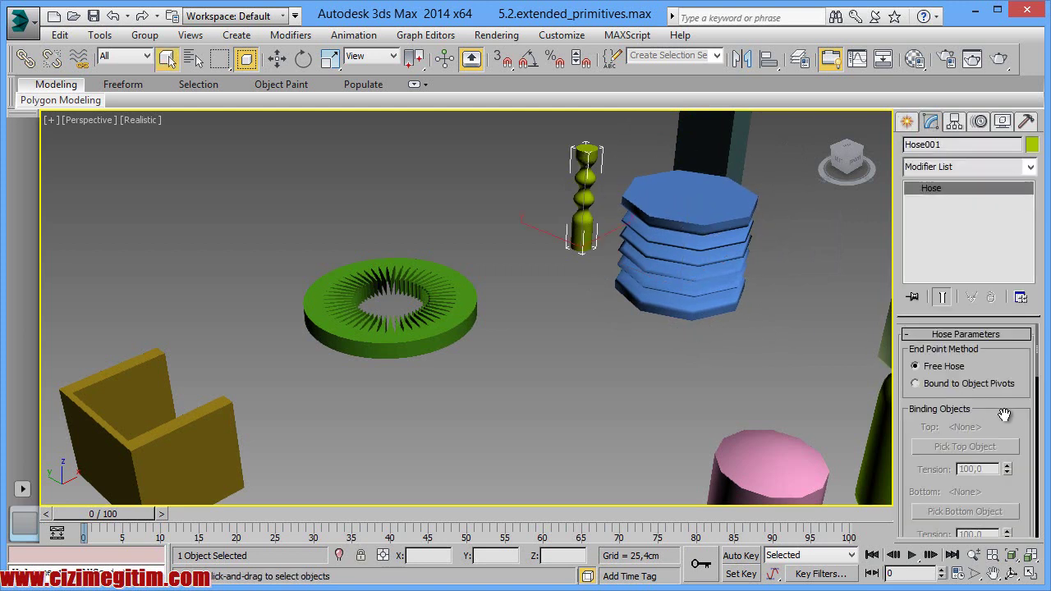
scroll(995, 411, down, 5)
scroll(995, 410, up, 4)
scroll(994, 410, down, 4)
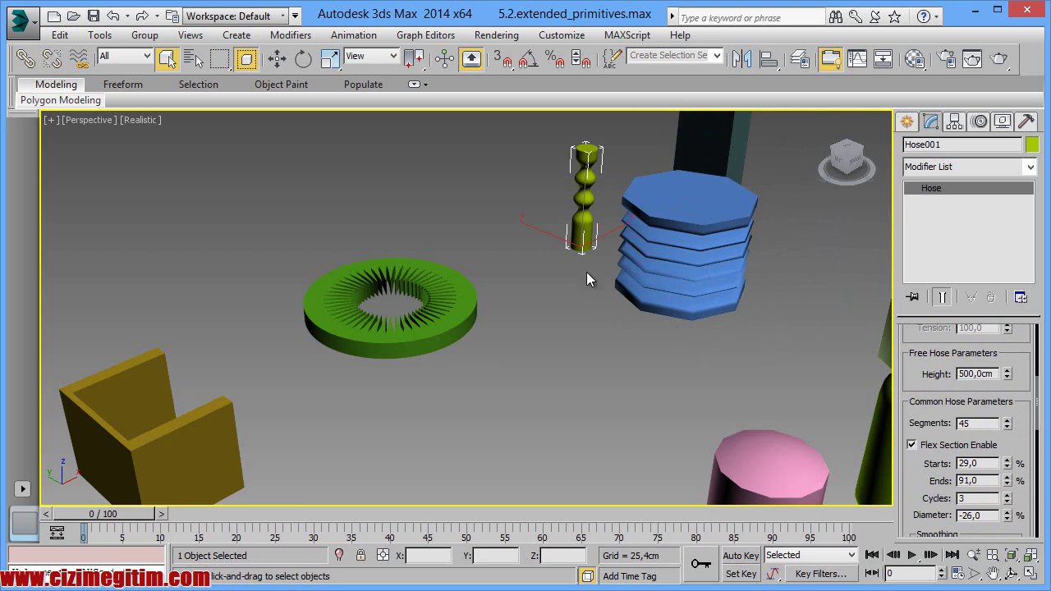
click(23, 23)
mouse_move(108, 211)
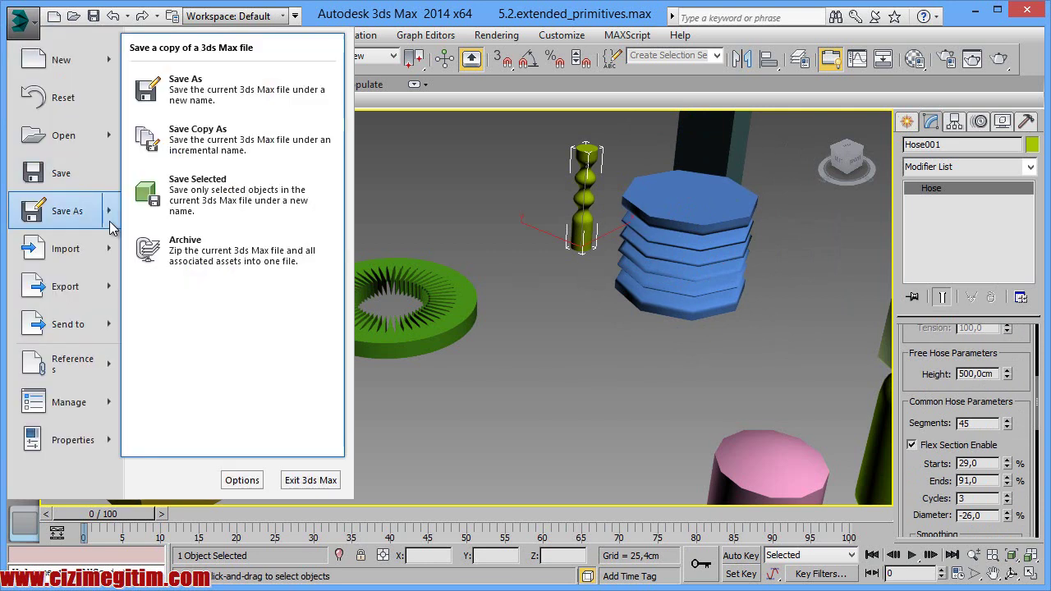
- Open 11.2.sandalye_modellemesi.max without saving and dismiss the units mismatch warning
click(28, 27)
click(25, 29)
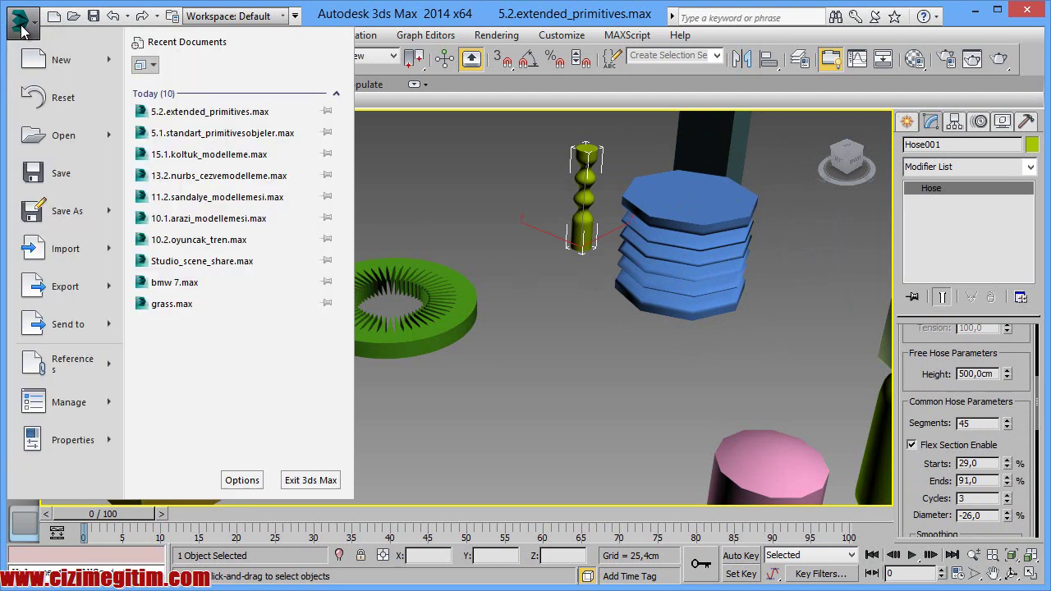
click(220, 197)
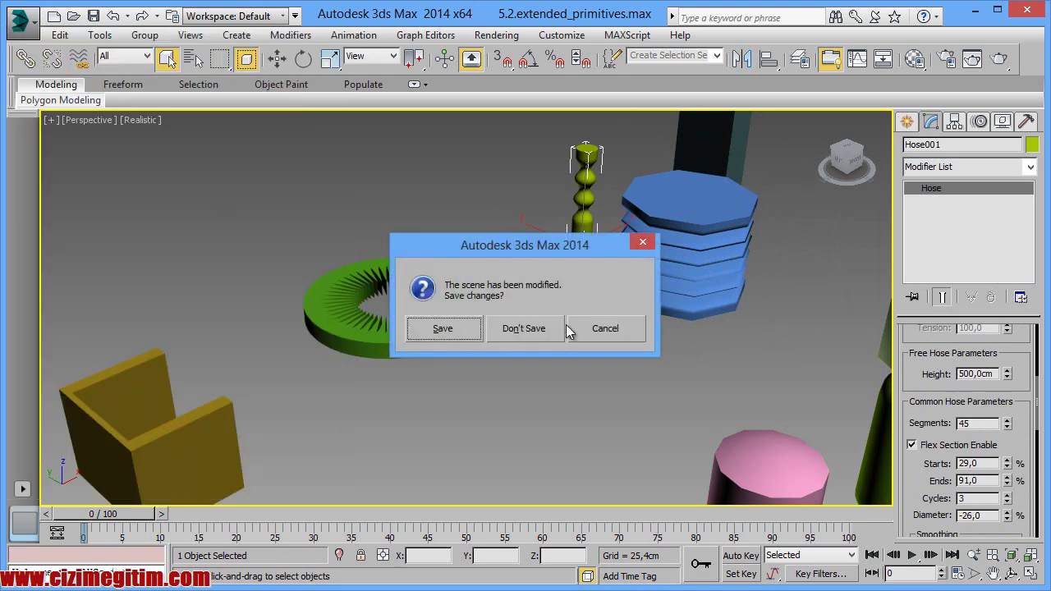
click(545, 329)
click(524, 379)
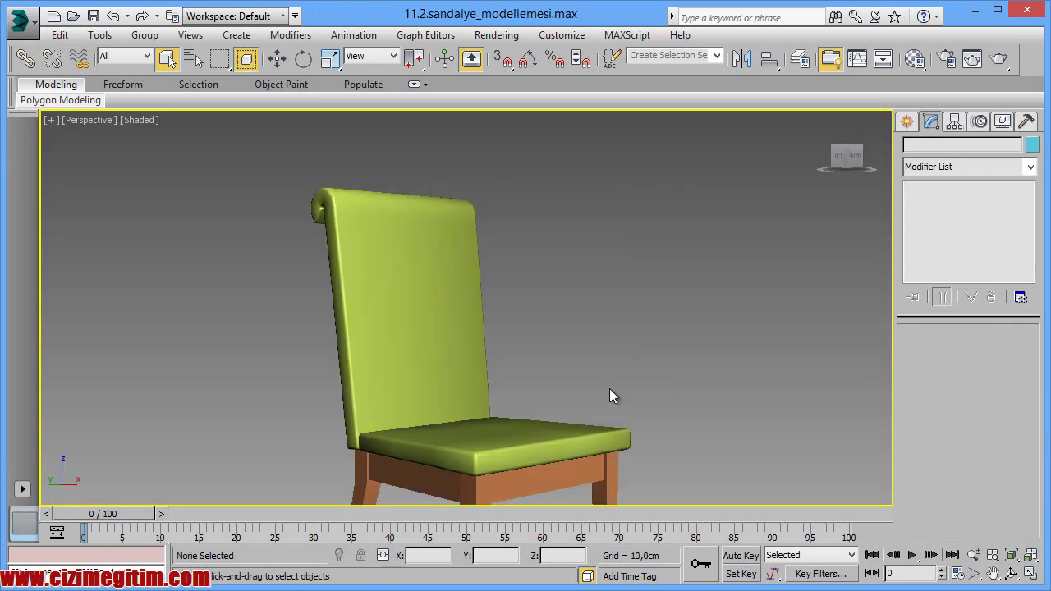
- Select the front chair leg Box001 to inspect its Taper modifier
scroll(641, 394, down, 2)
scroll(556, 337, down, 3)
scroll(496, 355, up, 3)
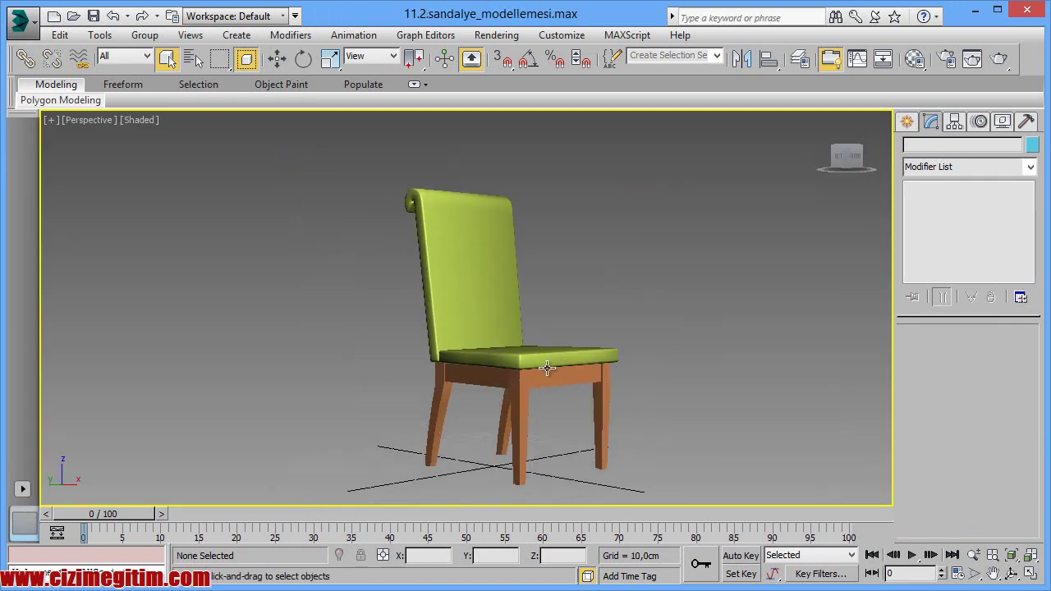
click(516, 419)
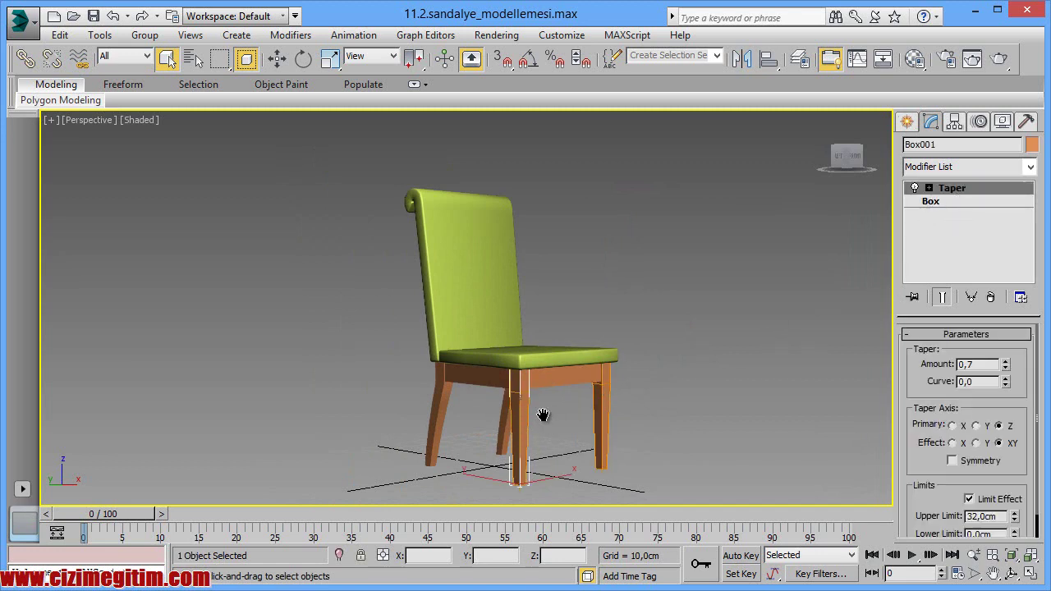
scroll(545, 422, up, 2)
scroll(555, 429, up, 2)
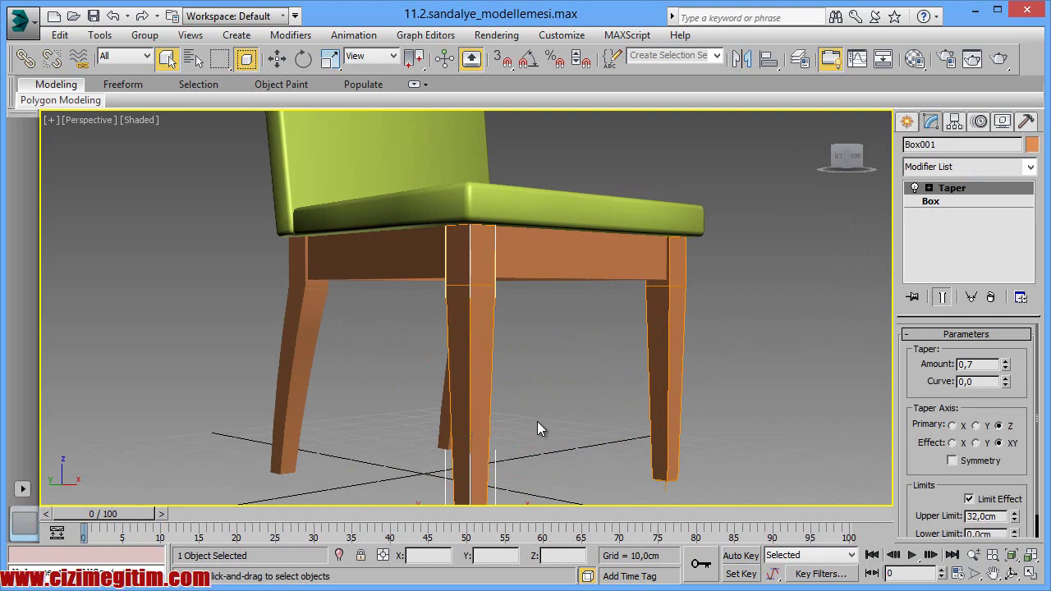
- Select the bent backrest ChamferBox002 and orbit to view the chair's other side
middle_drag(543, 423, 537, 404)
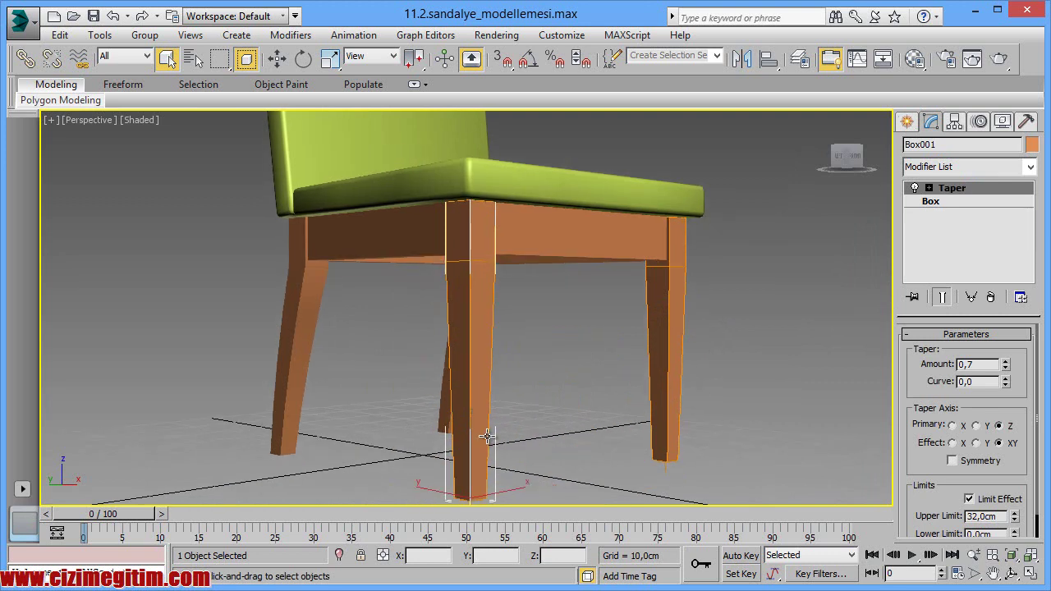
scroll(516, 427, down, 3)
scroll(422, 253, up, 3)
click(409, 232)
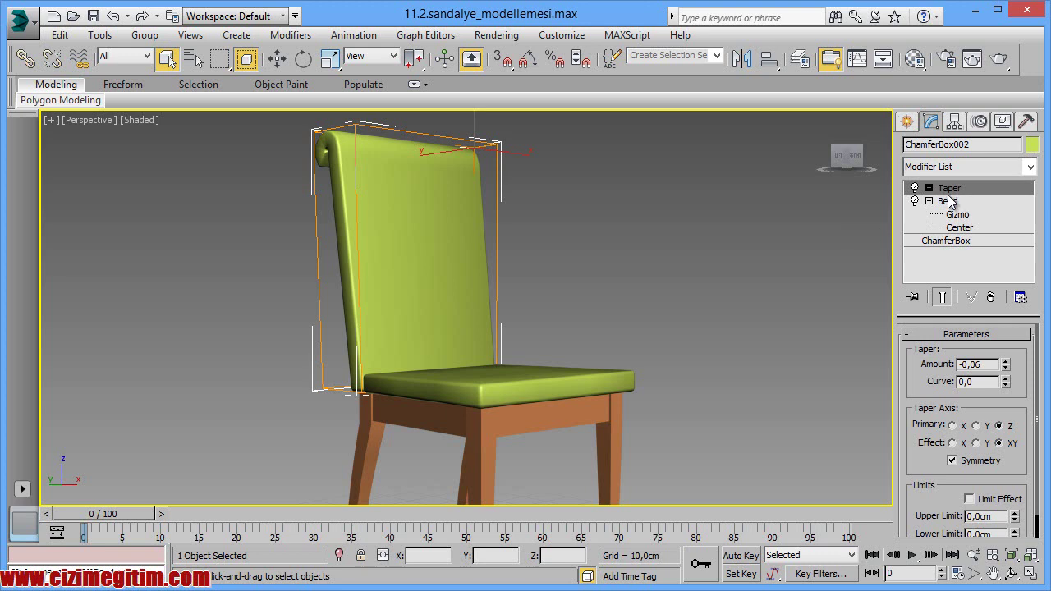
click(1012, 574)
mouse_move(538, 356)
mouse_down()
mouse_move(353, 374)
mouse_move(687, 394)
mouse_move(556, 403)
mouse_move(340, 357)
mouse_move(519, 381)
mouse_move(745, 390)
mouse_move(486, 304)
mouse_up()
right_click(423, 348)
- Select back leg Box003 to show its Skew and Taper (0,7, limited at 32,0cm)
click(386, 422)
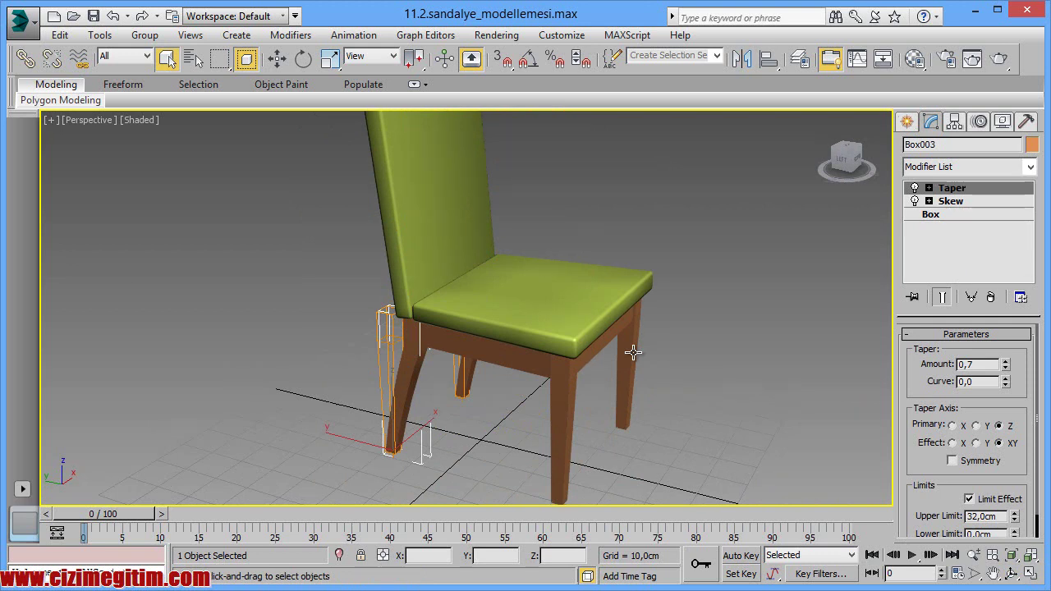
alt+middle_drag(632, 352, 594, 406)
scroll(594, 407, down, 3)
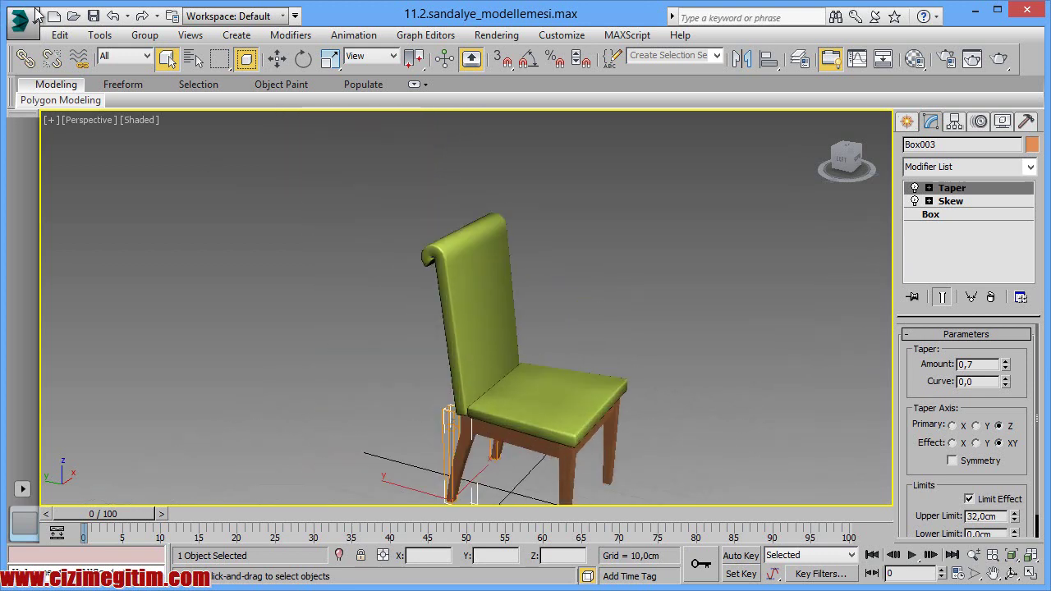
click(23, 20)
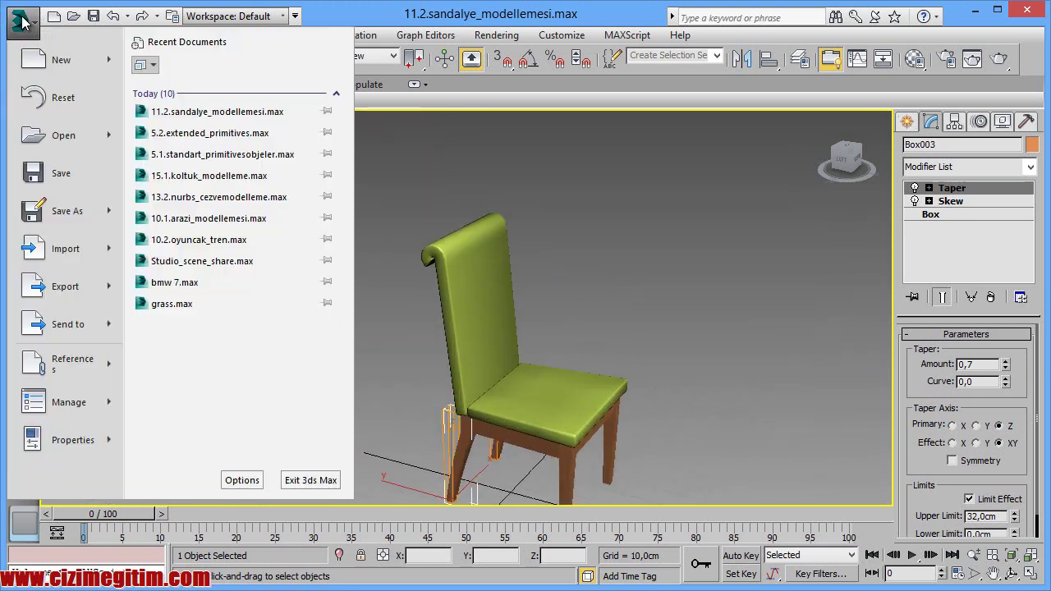
- Open 13.2.nurbs_cezvemodelleme.max without saving the chair and dismiss the units mismatch
click(248, 202)
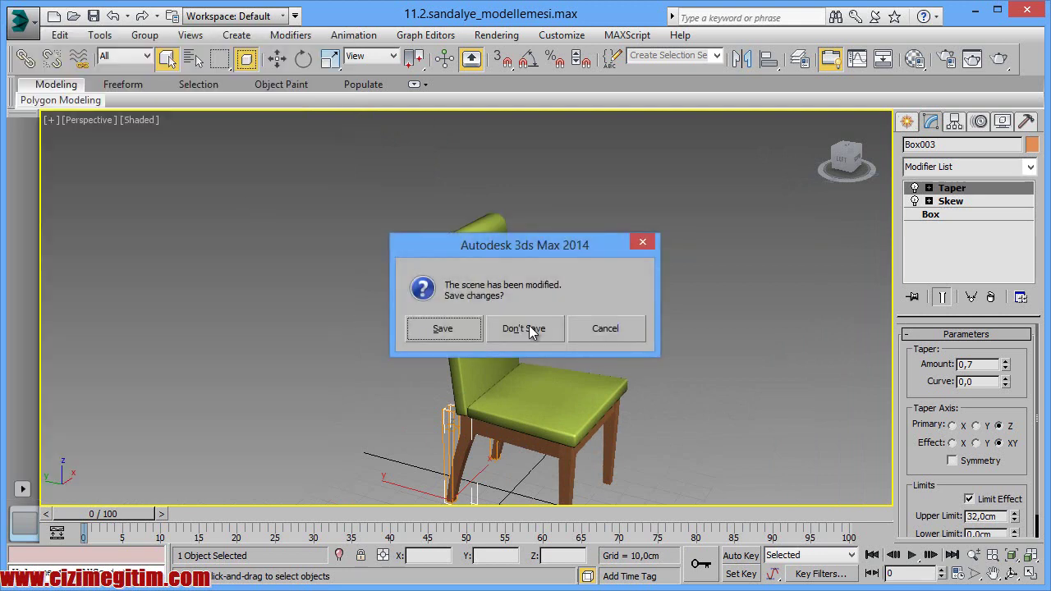
click(529, 325)
click(523, 378)
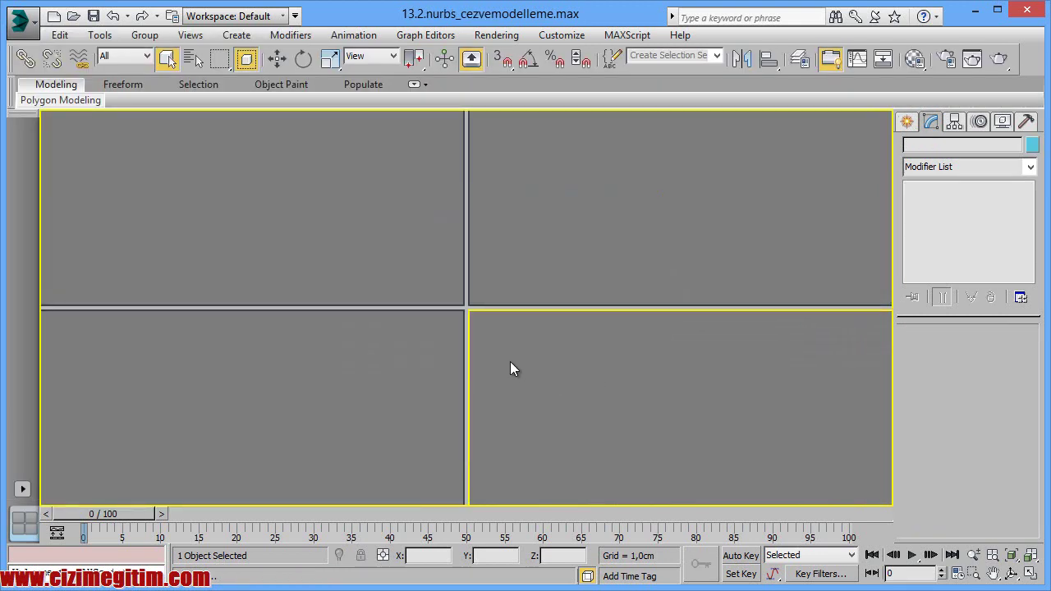
scroll(508, 293, down, 5)
scroll(491, 312, up, 3)
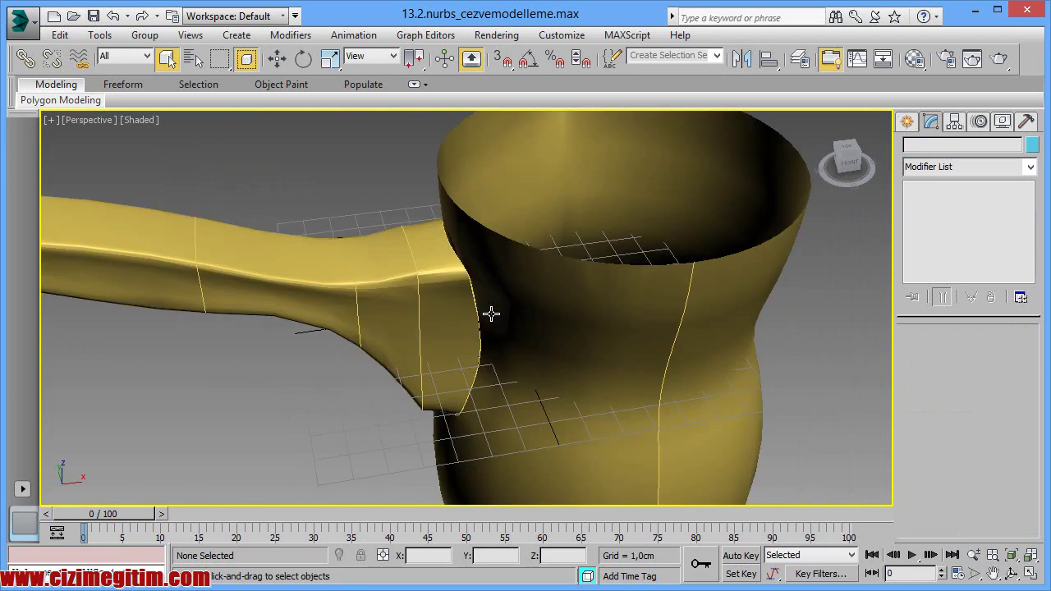
scroll(492, 316, down, 3)
scroll(532, 321, up, 3)
- Select the NURBS coffee pot surface and close the floating NURBS tools panel
click(571, 321)
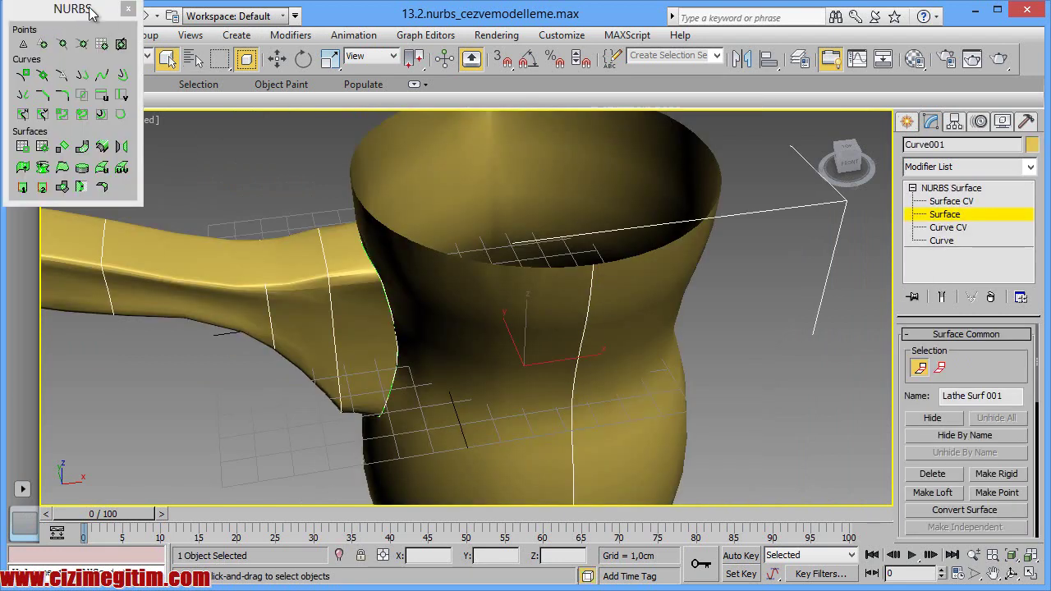
click(128, 9)
middle_drag(383, 328, 339, 328)
scroll(339, 328, down, 5)
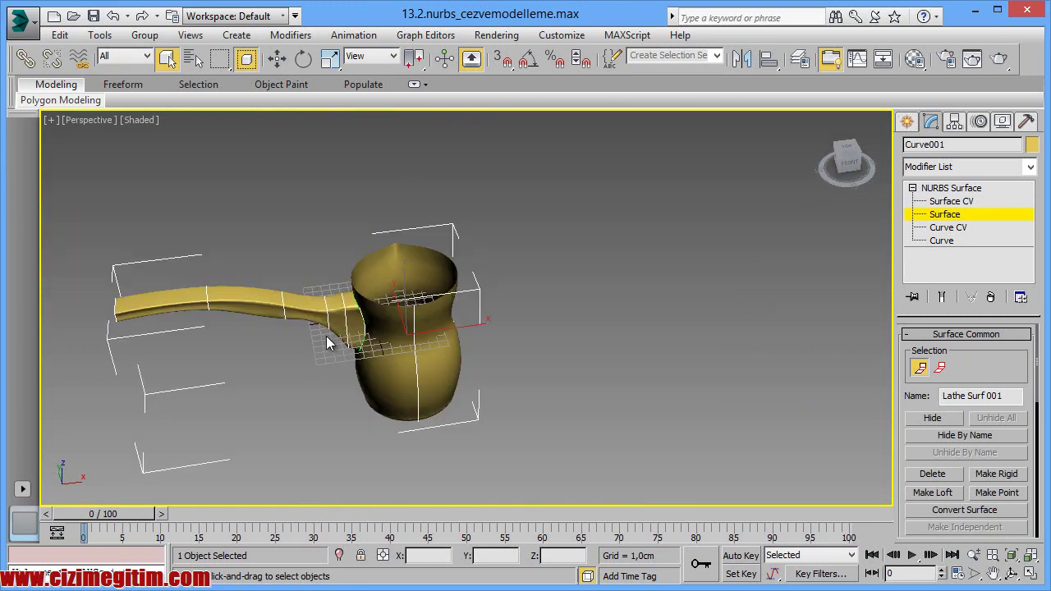
scroll(434, 366, up, 5)
scroll(433, 367, down, 5)
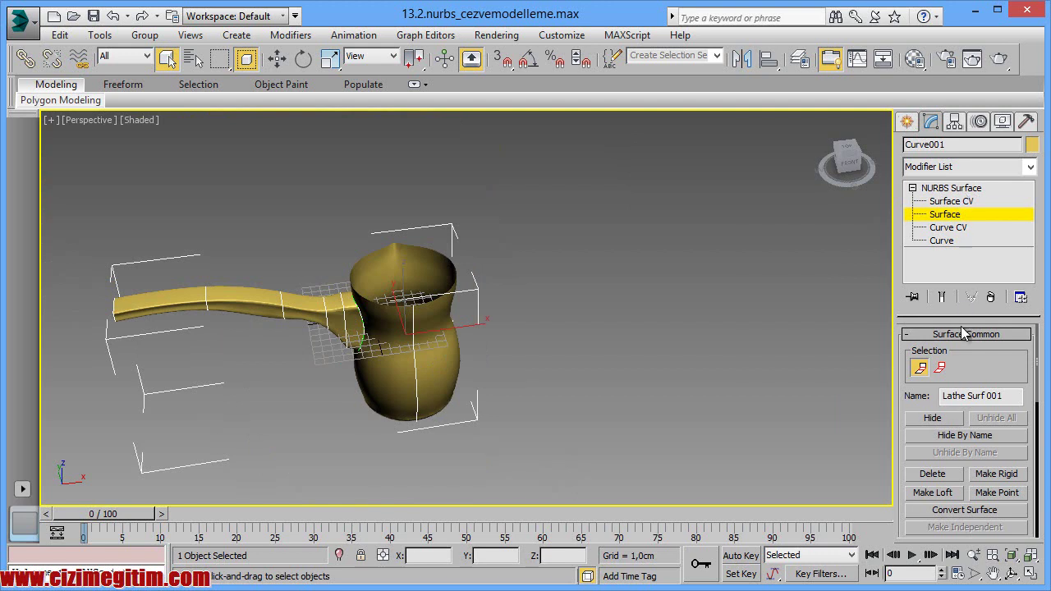
scroll(445, 297, up, 5)
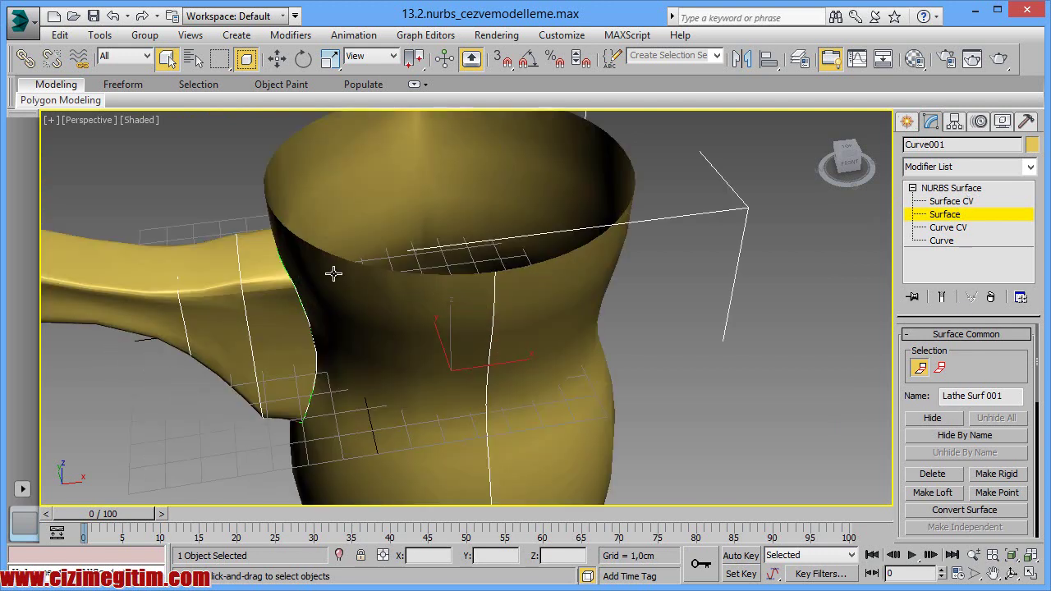
scroll(386, 287, down, 2)
scroll(427, 304, down, 2)
scroll(438, 315, down, 1)
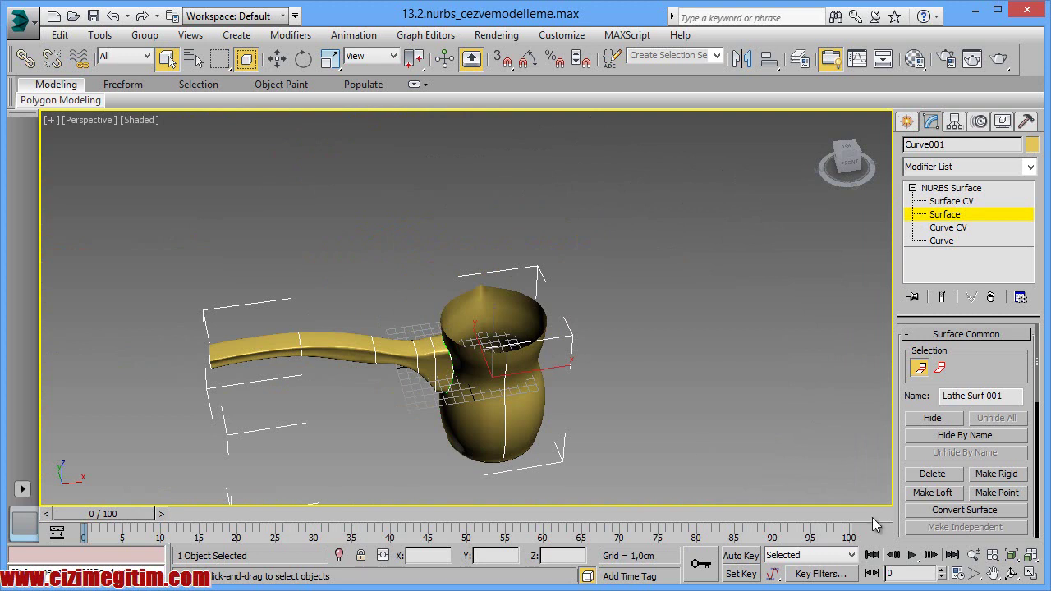
- Orbit around the coffee pot until it stands upright with the handle behind
click(1012, 574)
mouse_move(449, 253)
mouse_down()
mouse_move(306, 243)
mouse_move(457, 262)
mouse_move(446, 237)
mouse_move(544, 293)
mouse_move(526, 298)
mouse_move(535, 291)
mouse_up()
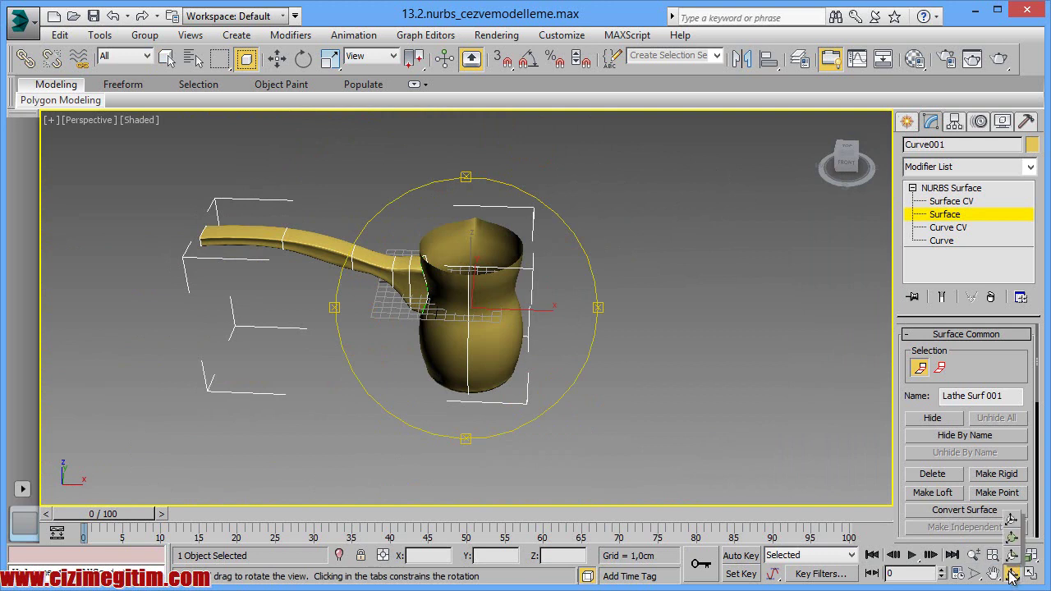
drag(1012, 573, 1012, 536)
mouse_move(457, 283)
mouse_down()
mouse_move(349, 303)
mouse_move(580, 309)
mouse_up()
mouse_move(522, 331)
mouse_down()
mouse_move(465, 347)
mouse_move(517, 359)
mouse_move(387, 299)
mouse_move(318, 308)
mouse_move(321, 364)
mouse_move(460, 352)
mouse_move(435, 323)
mouse_up()
scroll(435, 323, up, 5)
right_click(447, 306)
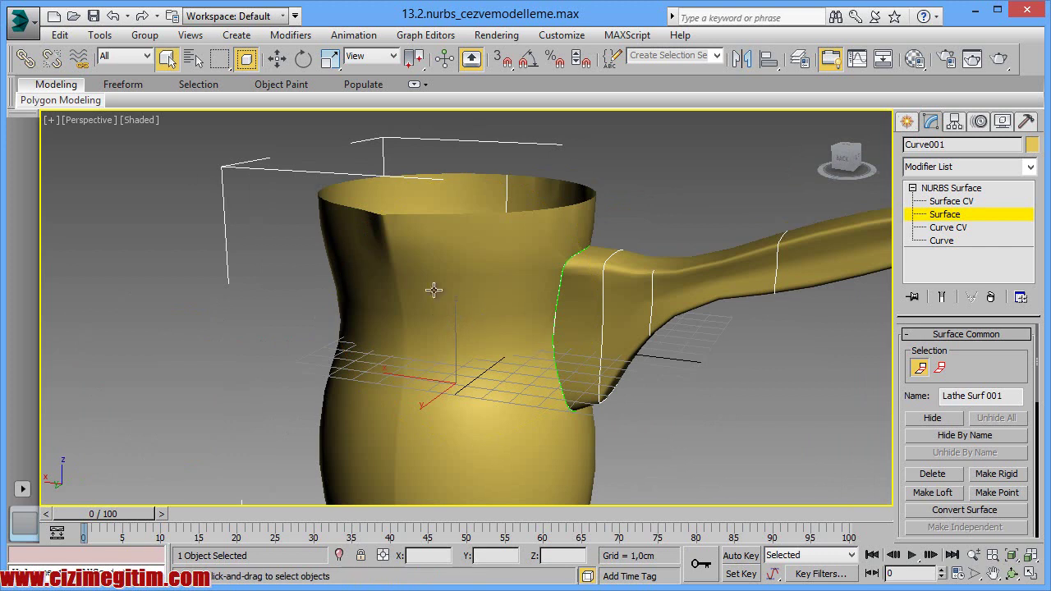
click(23, 21)
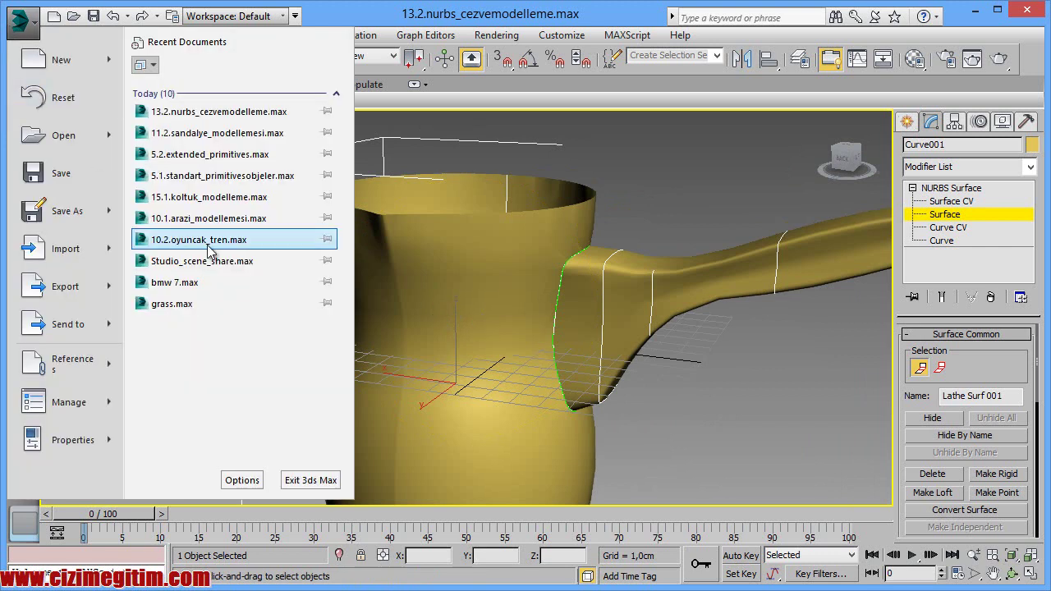
- Open 10.1.arazi_modellemesi.max, discarding changes and dismissing the units mismatch warning
click(233, 198)
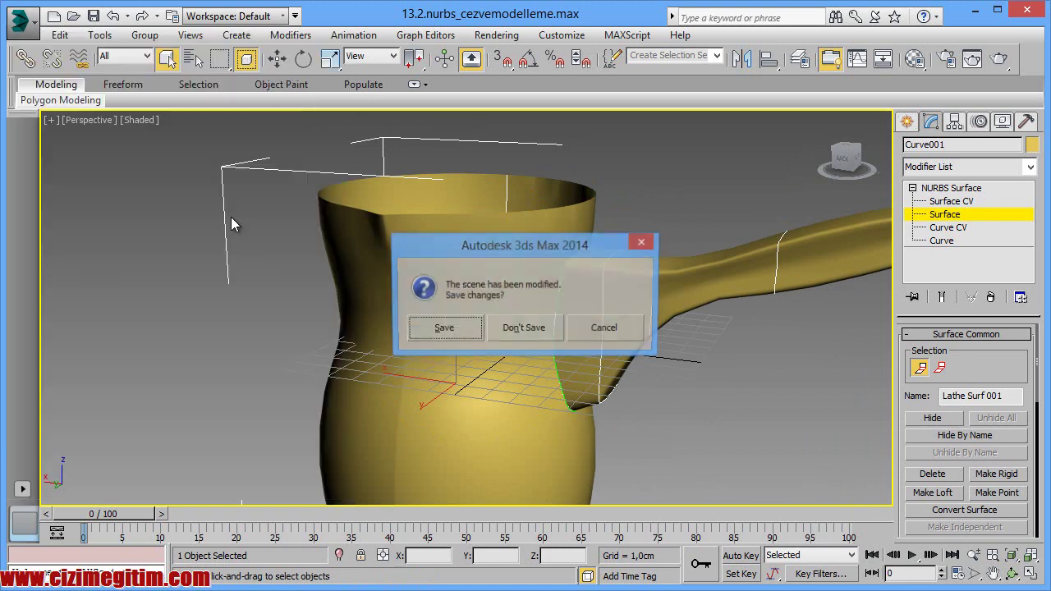
click(551, 331)
click(506, 377)
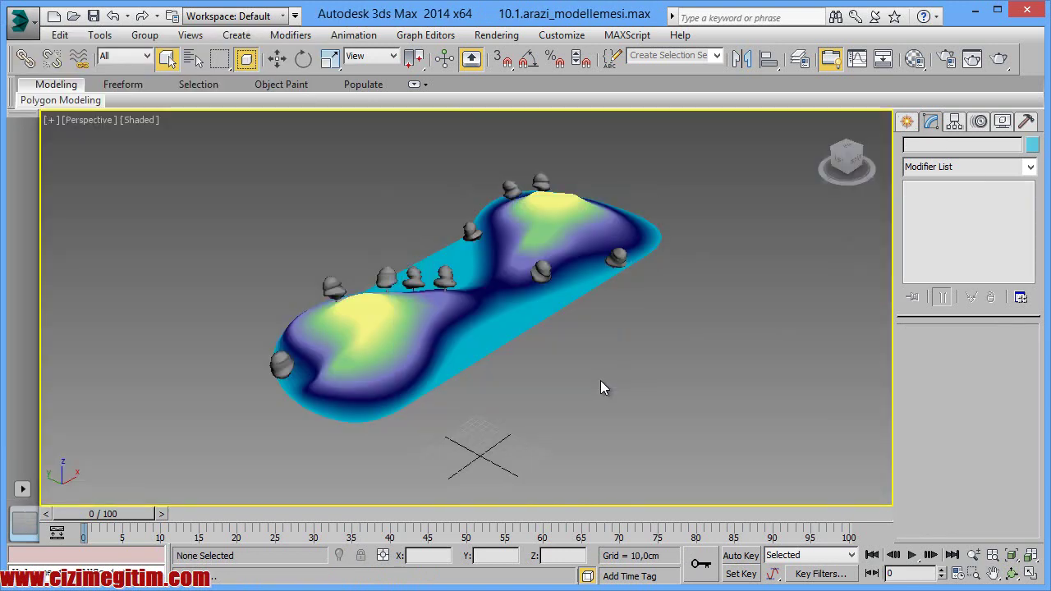
scroll(509, 345, up, 2)
scroll(488, 332, up, 2)
scroll(464, 316, up, 2)
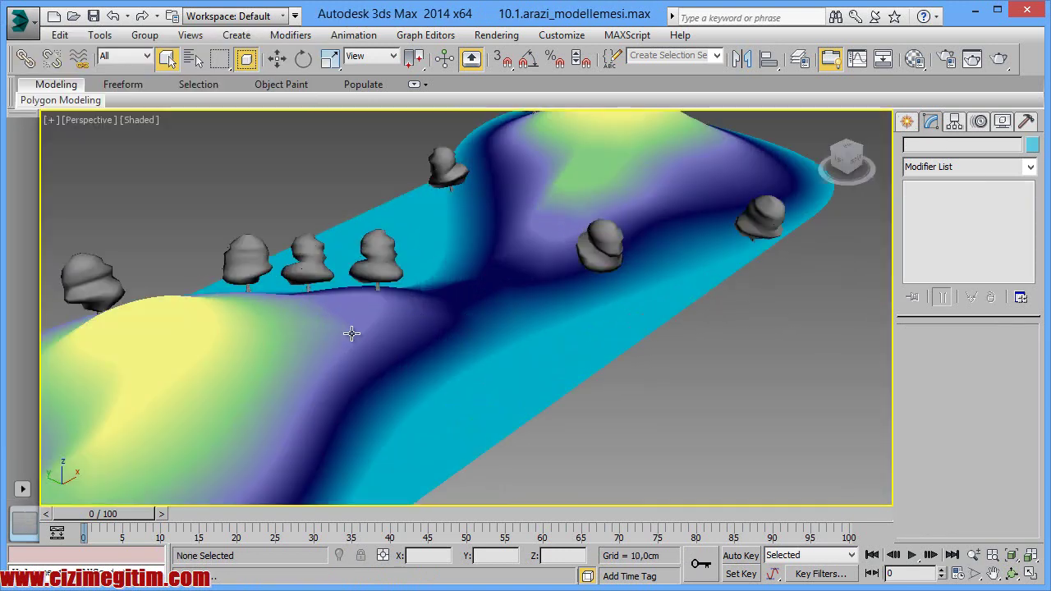
scroll(411, 295, up, 3)
scroll(455, 263, down, 1)
scroll(321, 305, down, 3)
scroll(329, 304, down, 1)
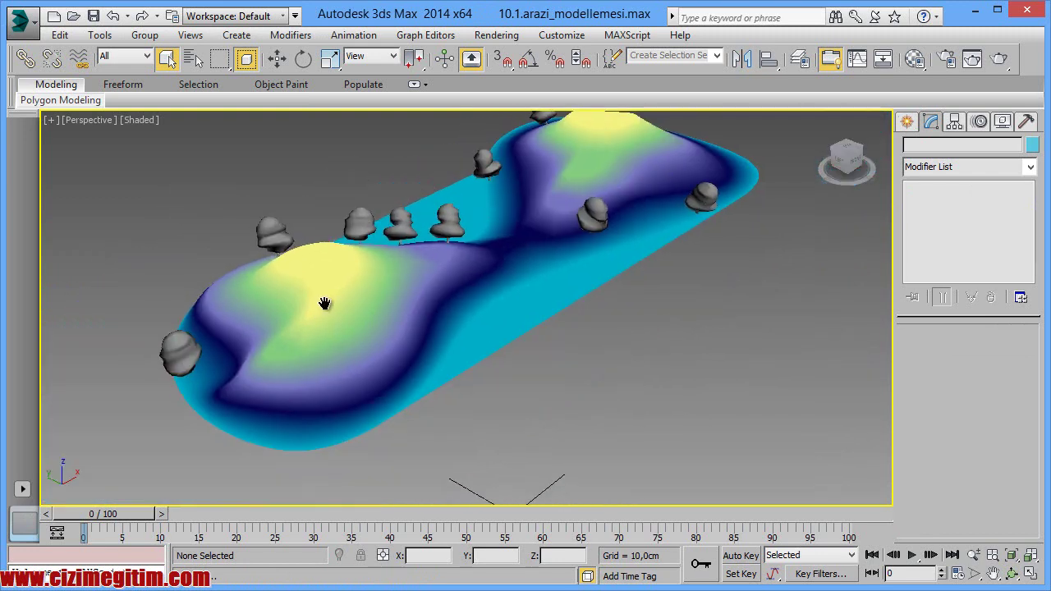
- Select Terrain001, expand Terrain in the modifier stack, and switch to wireframe with F3
click(431, 349)
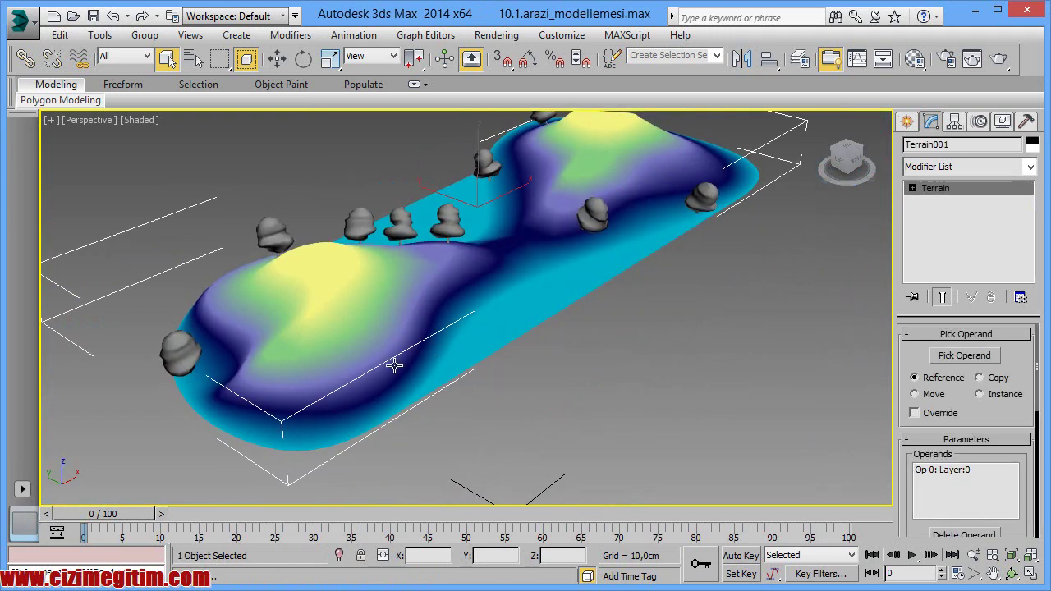
double_click(930, 195)
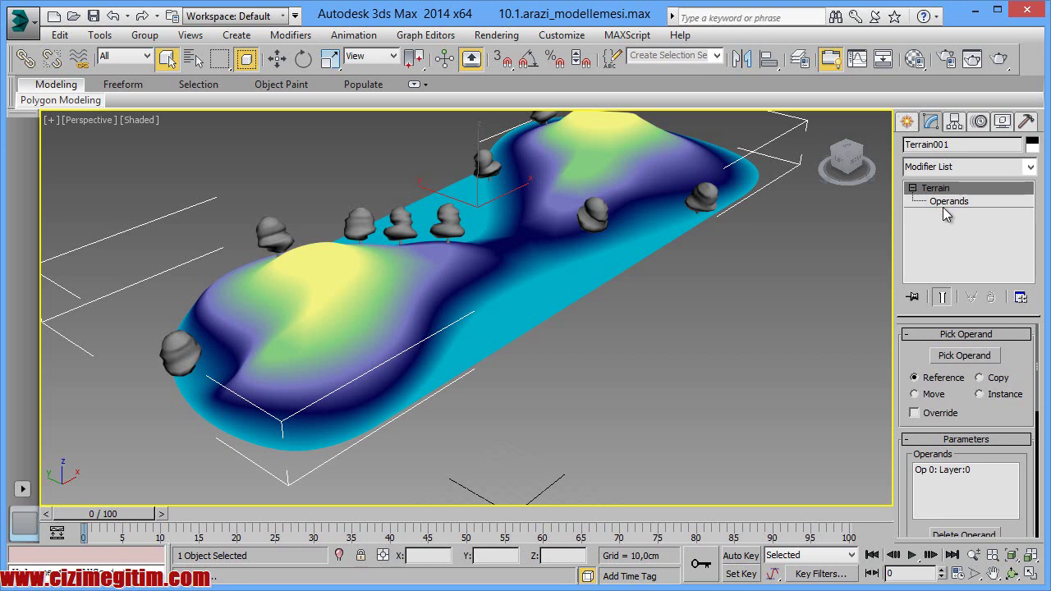
key(F3)
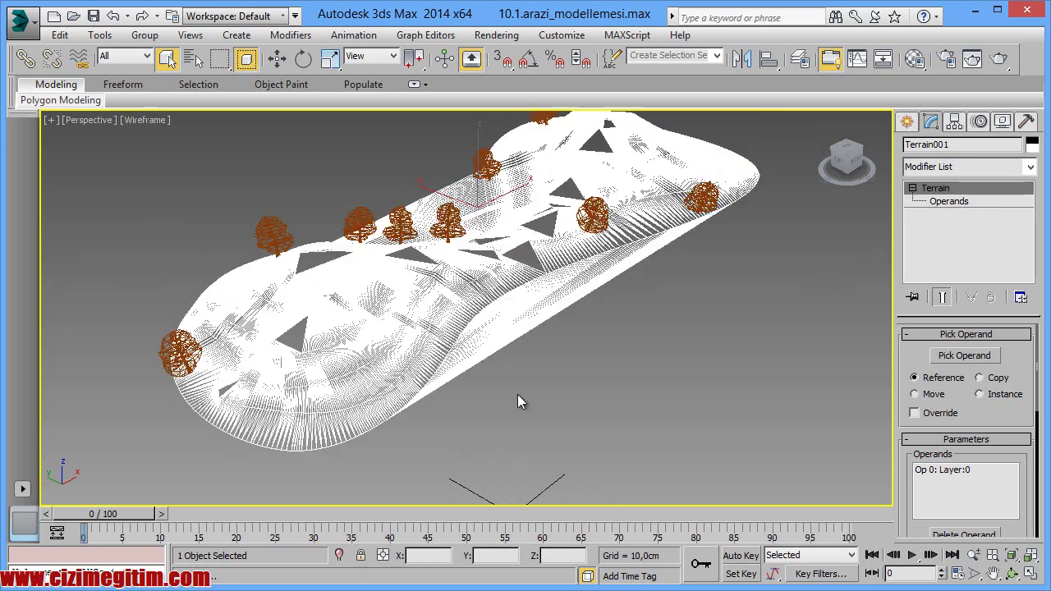
scroll(462, 387, up, 1)
scroll(450, 335, up, 4)
scroll(451, 335, up, 3)
scroll(451, 335, up, 2)
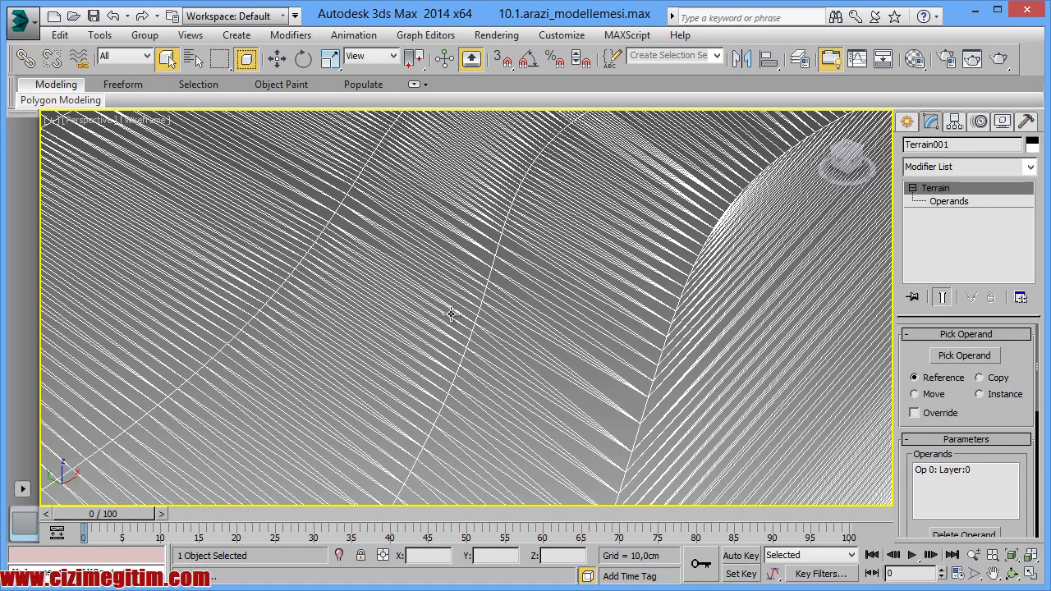
scroll(438, 243, down, 2)
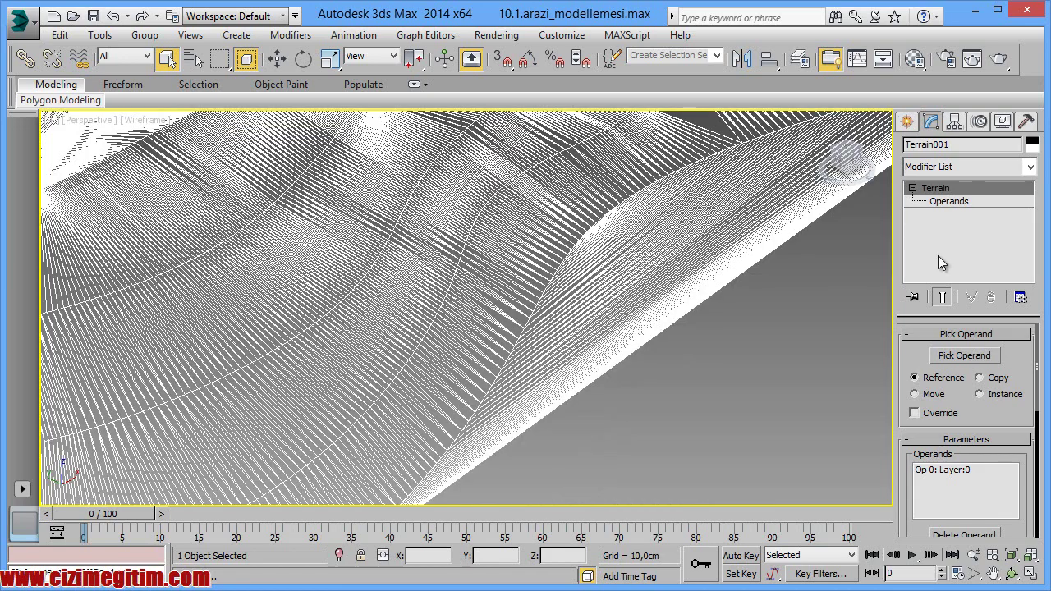
- Enter the terrain's Operands sub-level to show operand Layer:0
click(965, 200)
scroll(500, 321, down, 2)
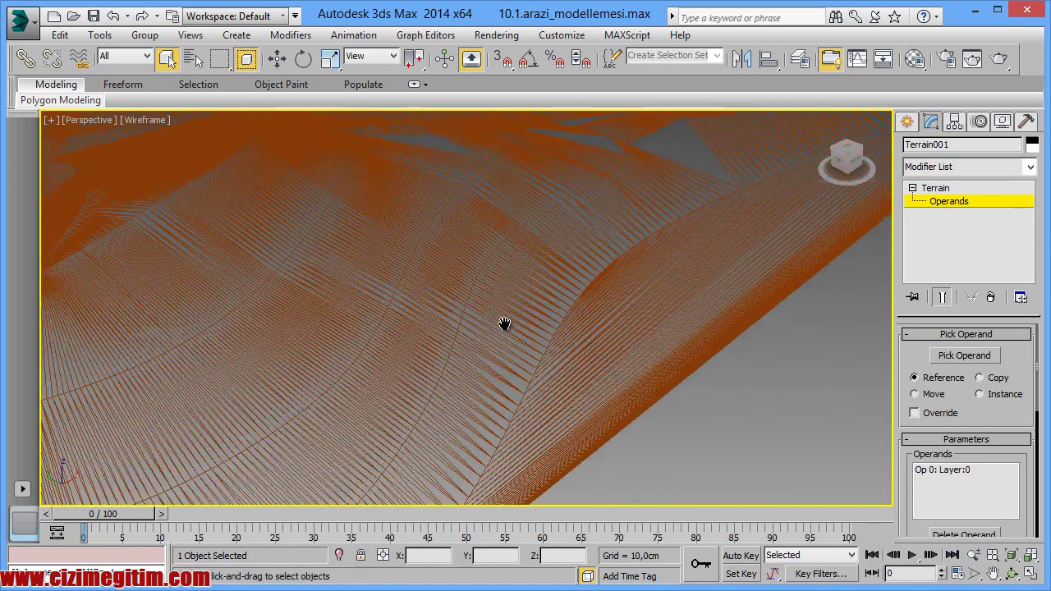
scroll(500, 321, down, 2)
scroll(500, 290, down, 2)
scroll(436, 297, down, 2)
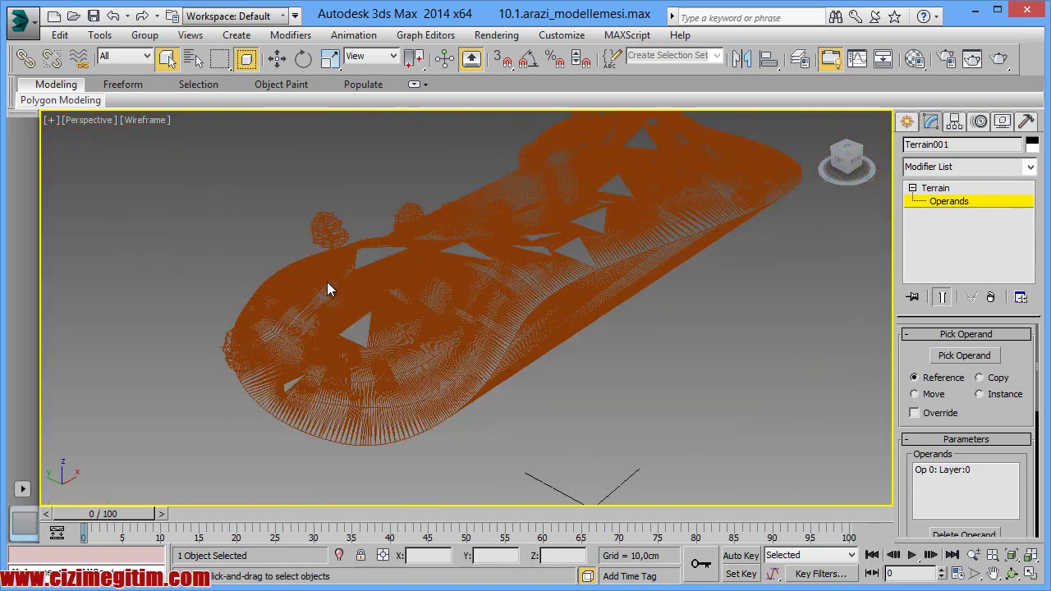
- Inspect the terrain's Layer:0 operand as an Editable Spline at the Spline sub-object level
click(966, 474)
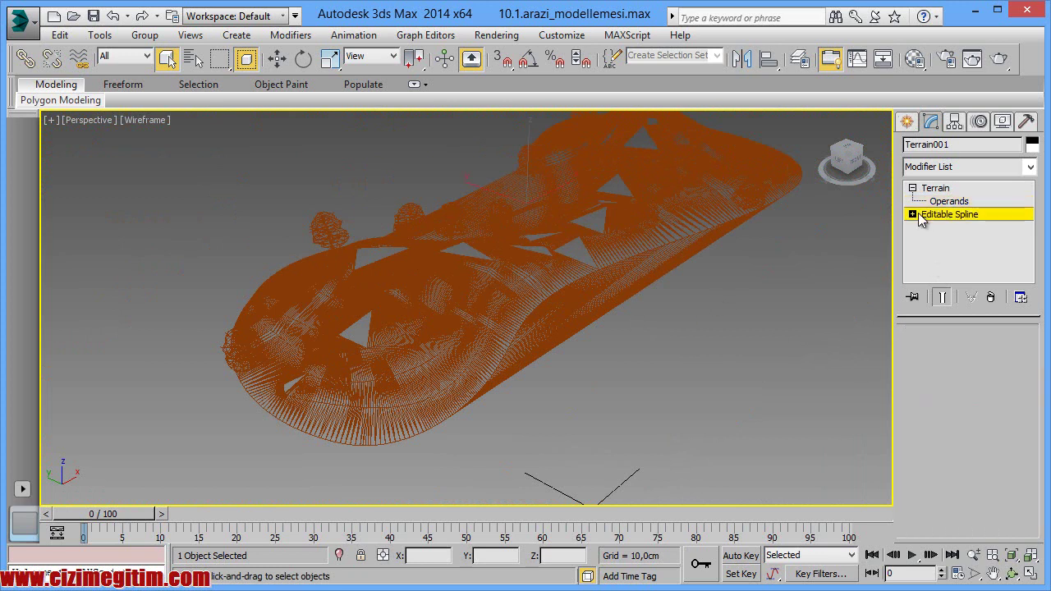
click(921, 219)
click(913, 214)
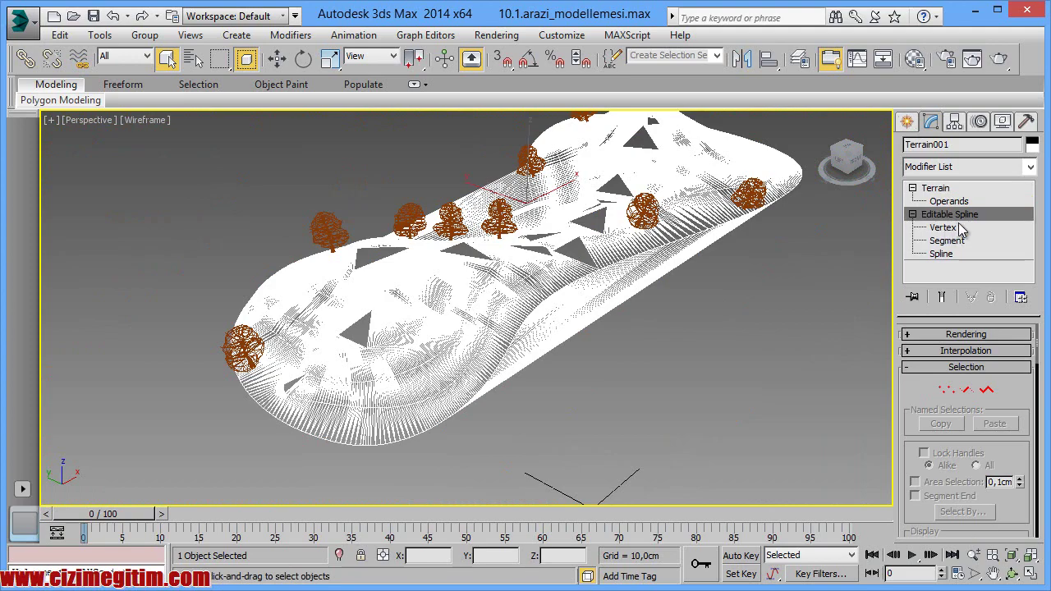
click(986, 390)
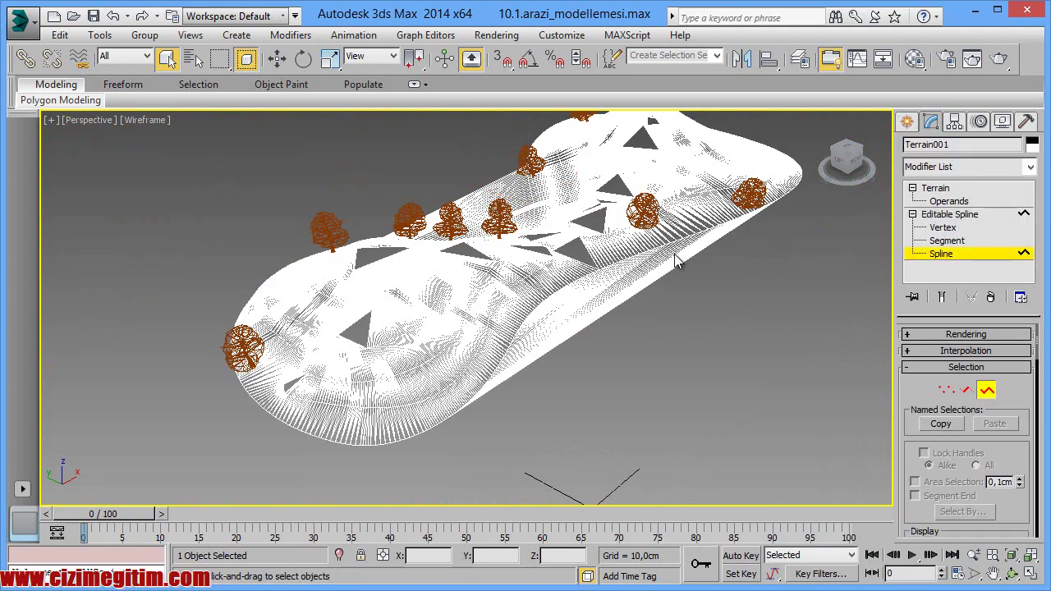
scroll(609, 261, up, 3)
scroll(609, 261, up, 2)
scroll(610, 261, up, 3)
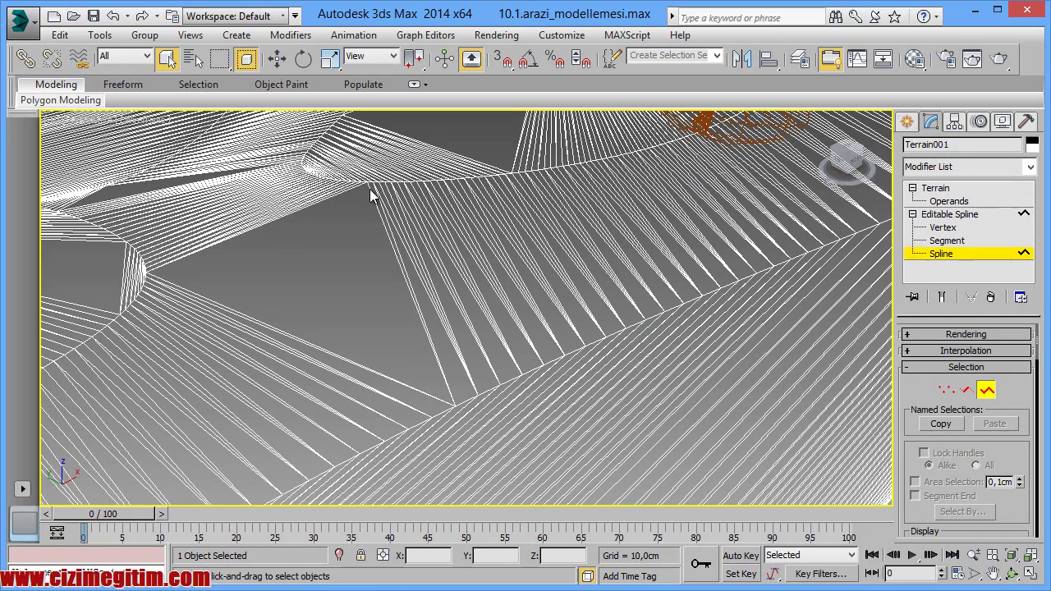
scroll(370, 190, down, 3)
scroll(382, 186, down, 3)
scroll(386, 183, down, 3)
scroll(401, 257, down, 2)
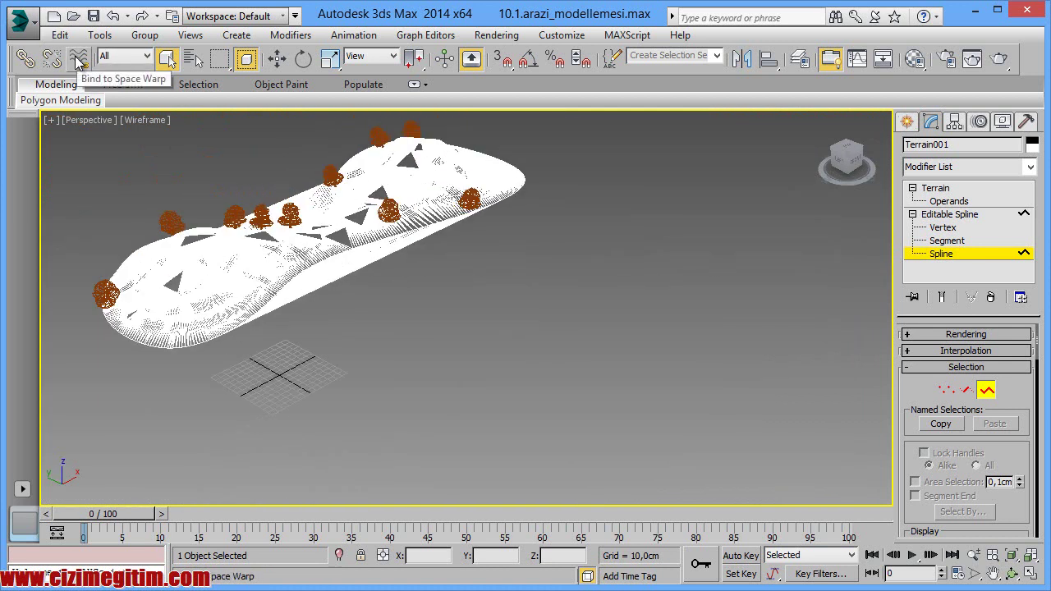
- Open the recent 10.2.oyuncak_tren.max without saving the terrain, dismissing the units mismatch warning
click(20, 23)
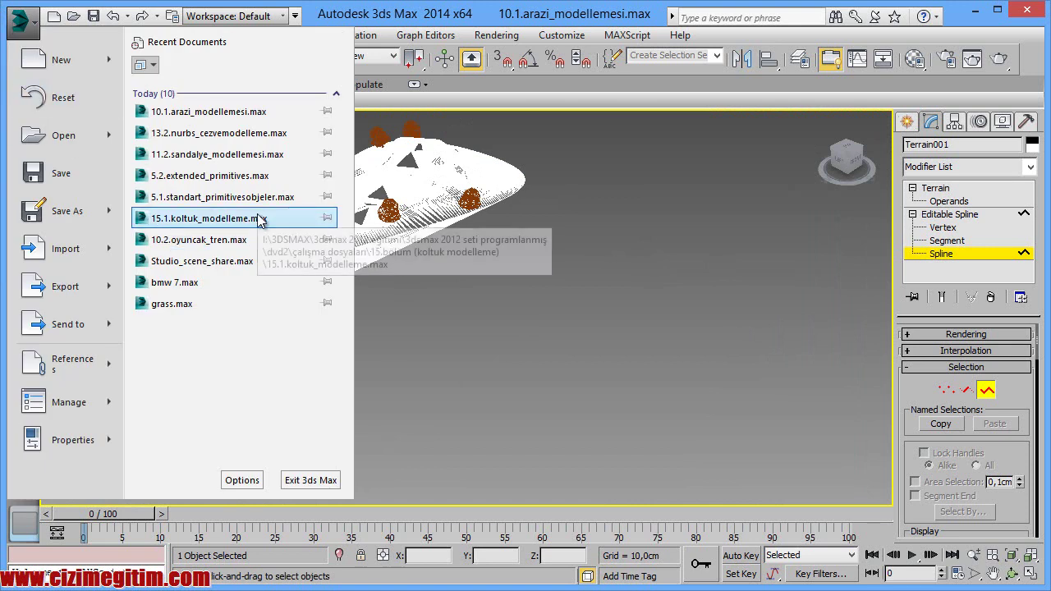
click(238, 239)
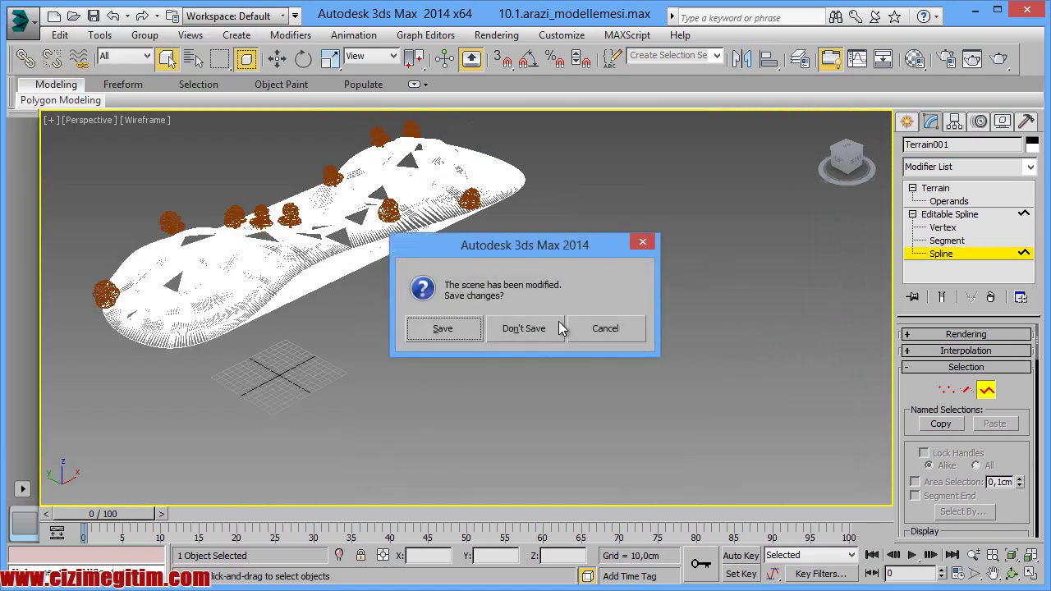
click(545, 331)
click(510, 377)
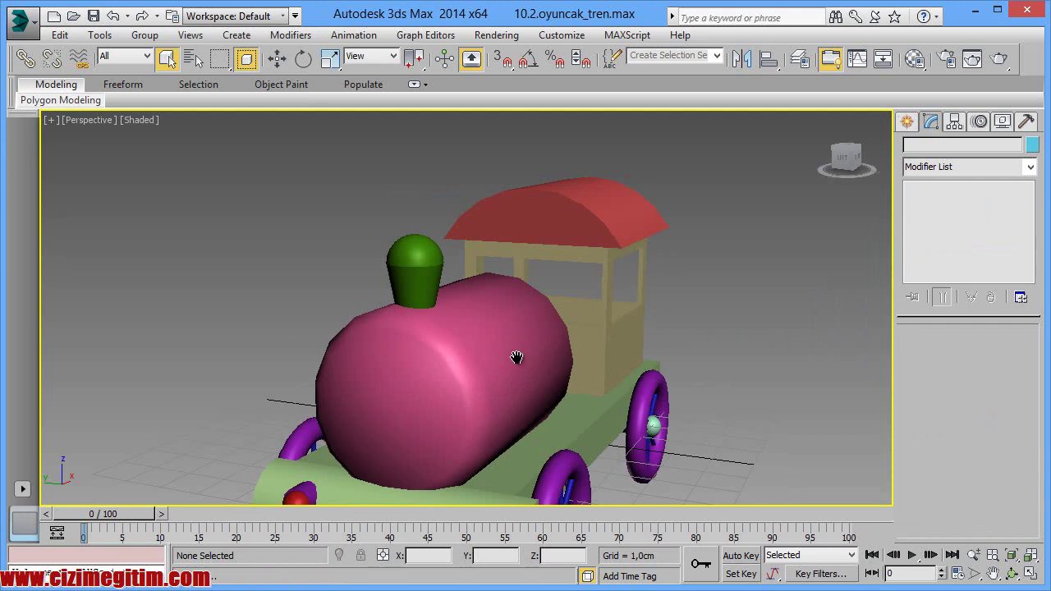
alt+middle_drag(516, 358, 533, 284)
scroll(535, 290, down, 3)
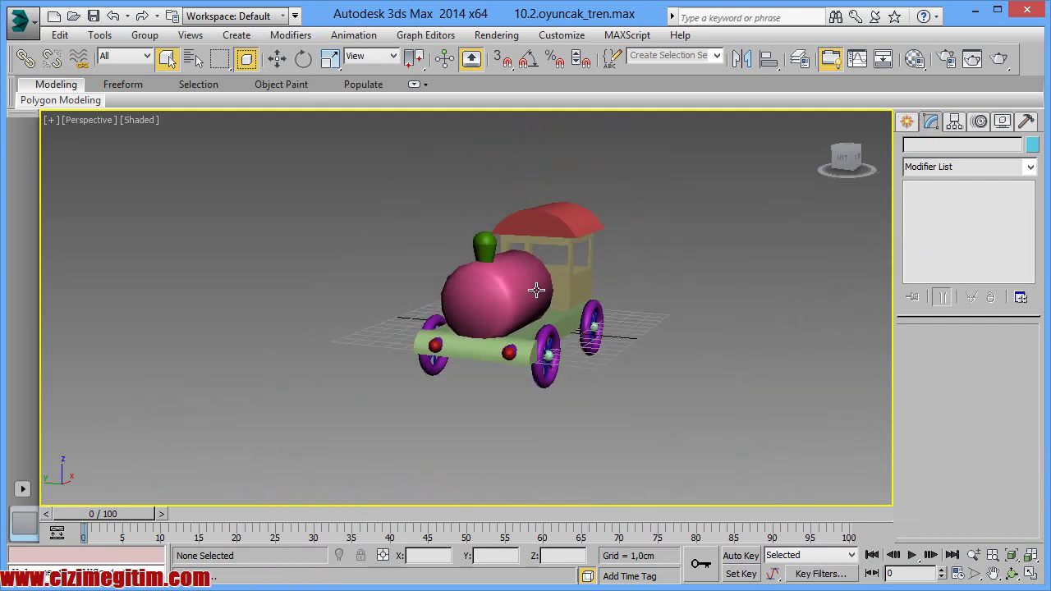
click(1012, 574)
mouse_move(565, 321)
mouse_down()
mouse_move(561, 337)
mouse_move(509, 325)
mouse_move(465, 331)
mouse_up()
right_click(467, 327)
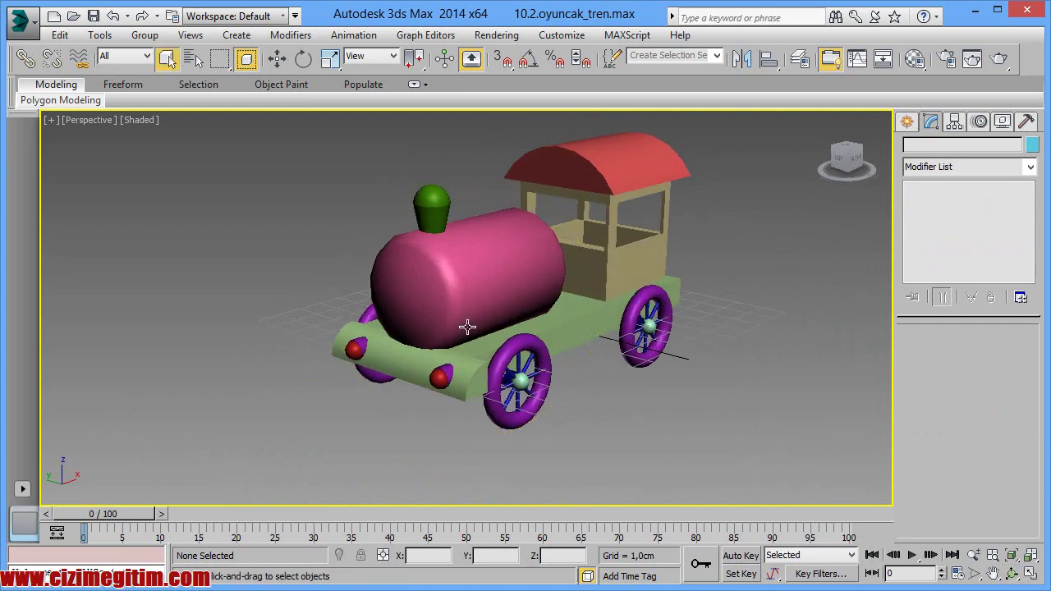
click(462, 289)
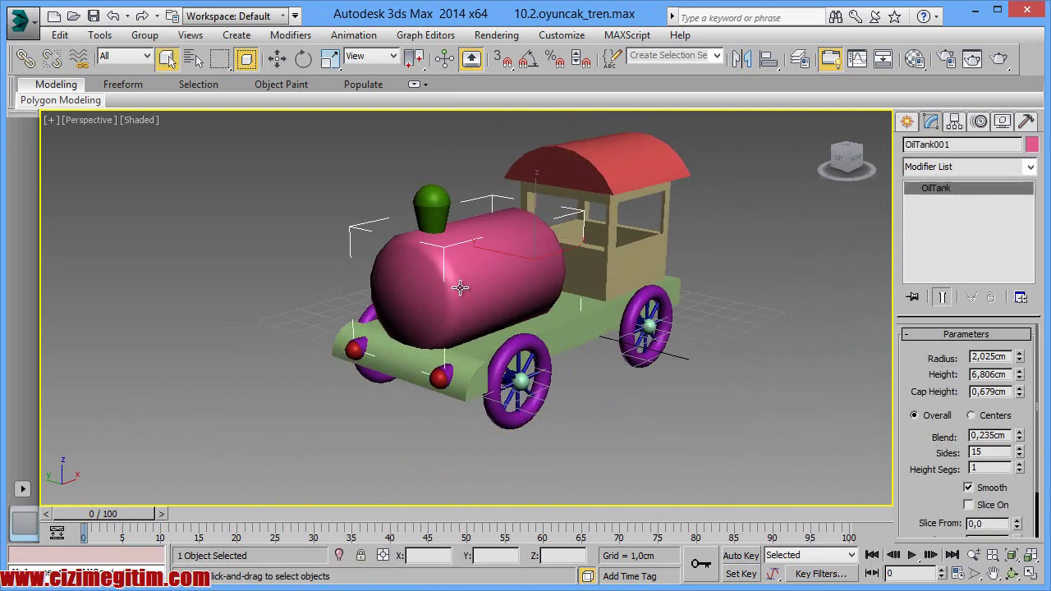
click(554, 324)
scroll(481, 340, up, 4)
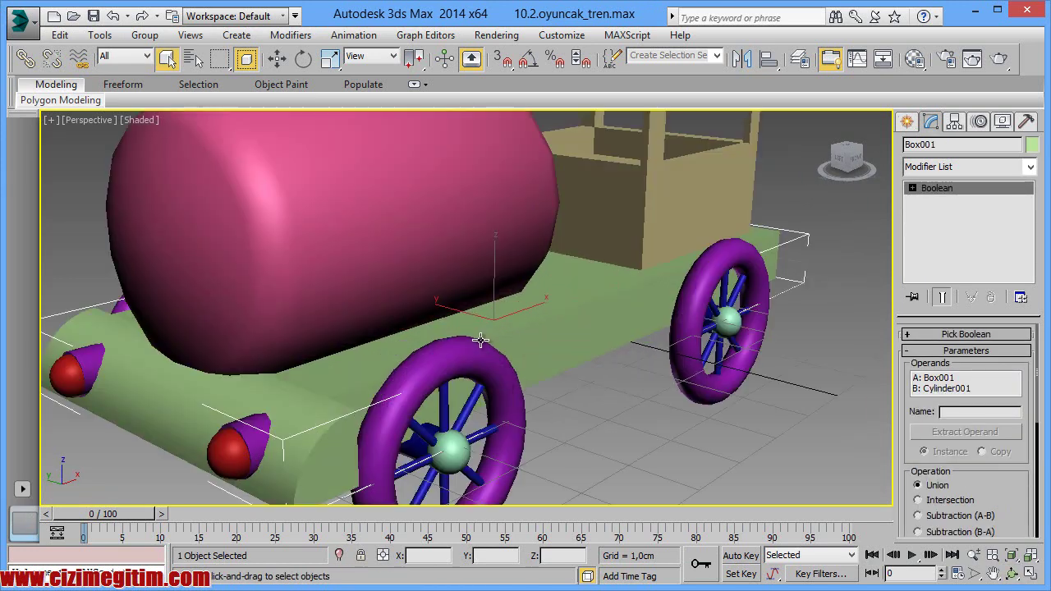
scroll(624, 320, down, 4)
scroll(659, 244, down, 2)
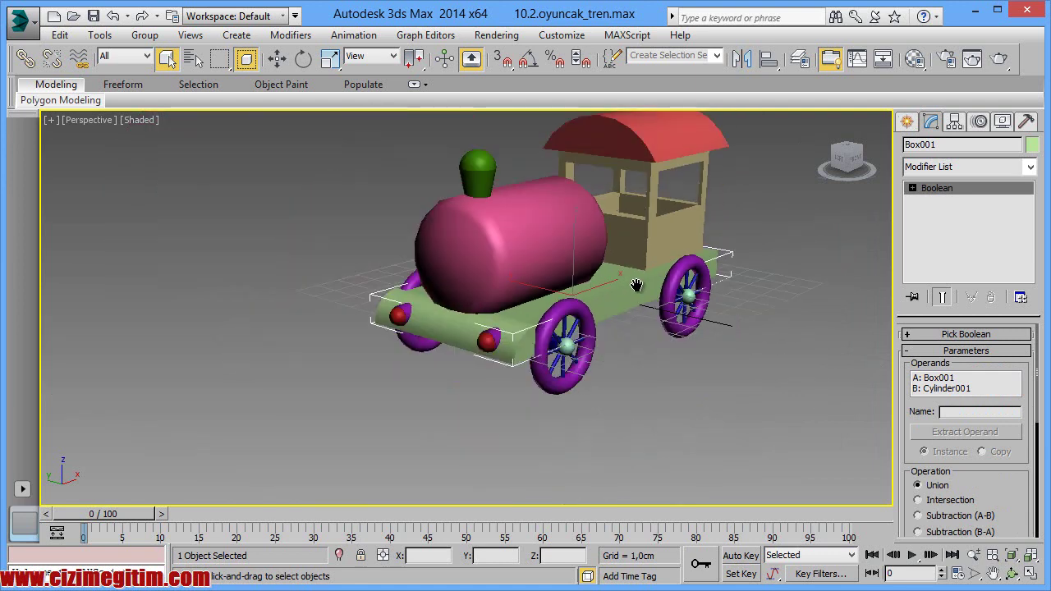
scroll(648, 297, down, 1)
click(1012, 573)
mouse_move(567, 311)
mouse_down()
mouse_move(369, 305)
mouse_move(428, 316)
mouse_up()
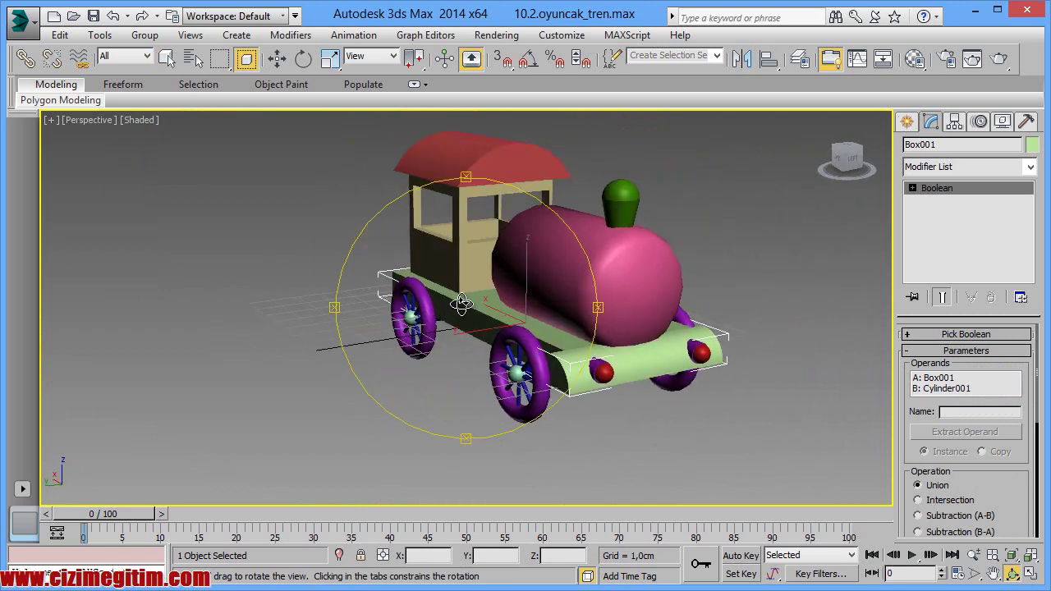
mouse_move(507, 308)
mouse_down()
mouse_move(481, 328)
mouse_move(361, 332)
mouse_up()
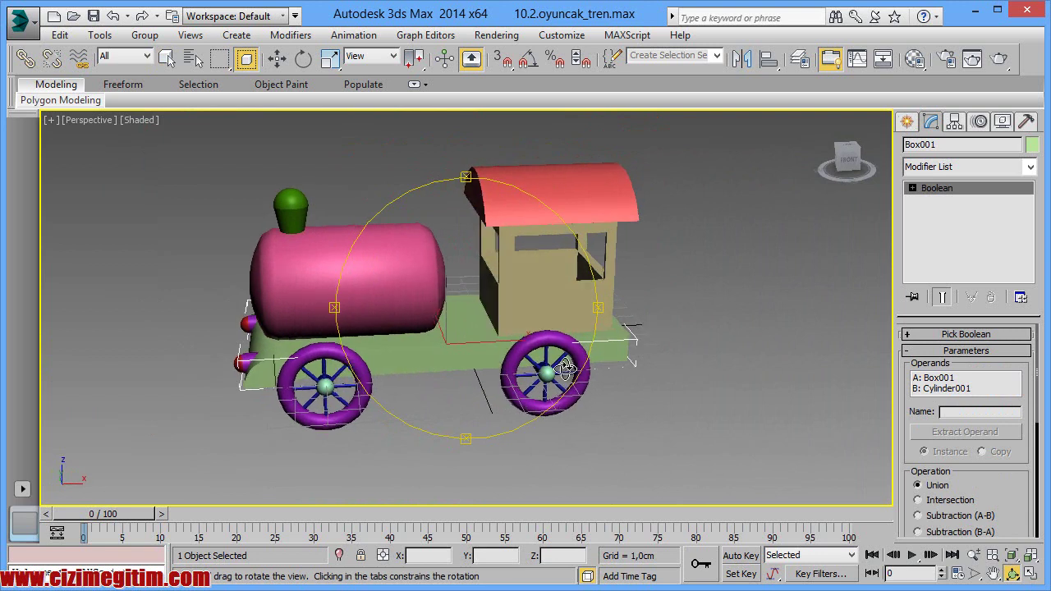
drag(438, 306, 528, 364)
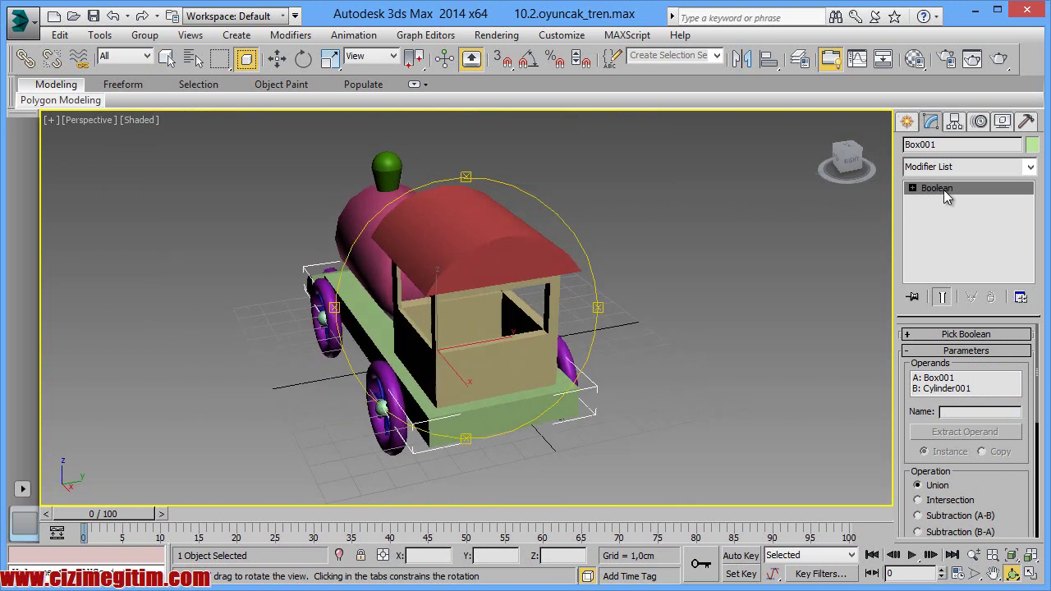
drag(481, 310, 324, 318)
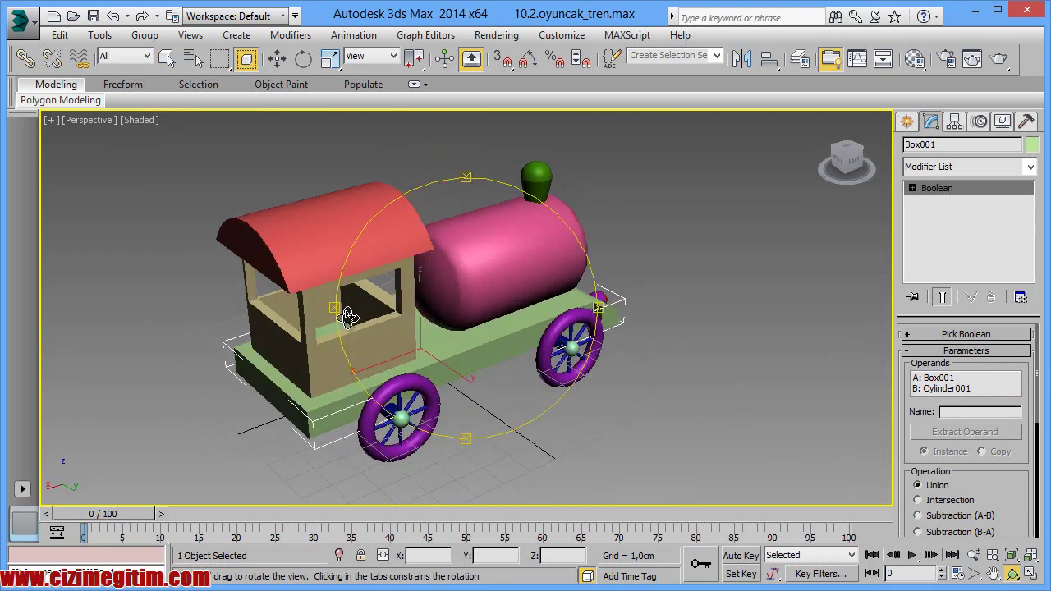
drag(525, 315, 296, 314)
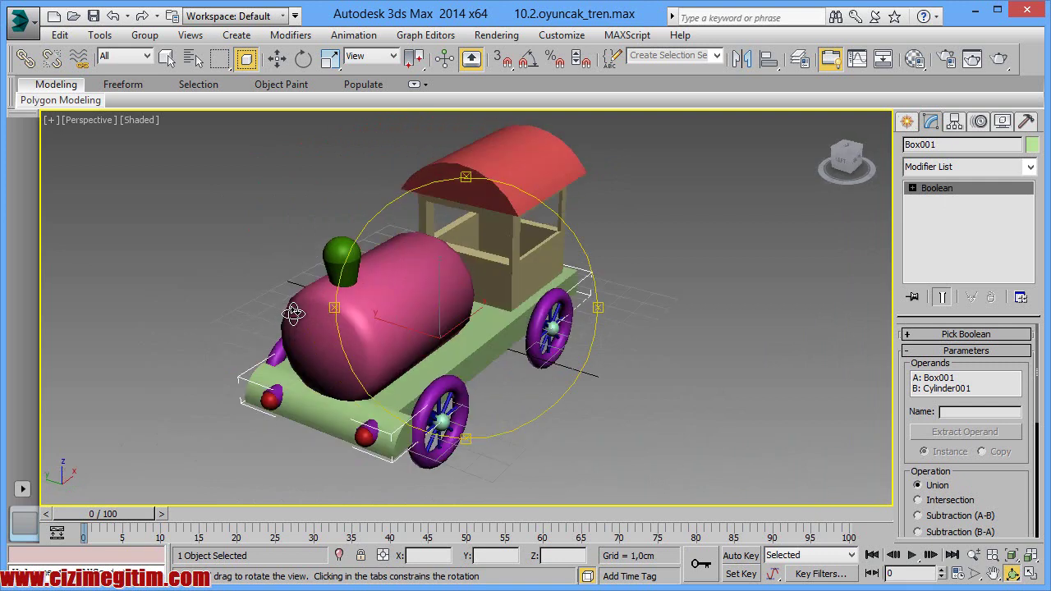
right_click(507, 302)
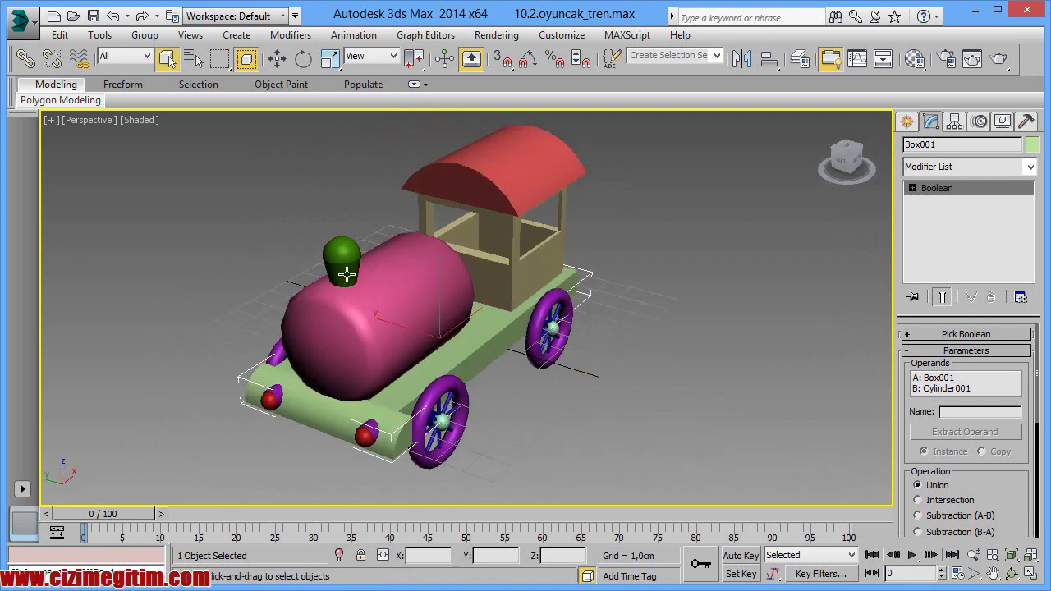
middle_drag(346, 275, 317, 277)
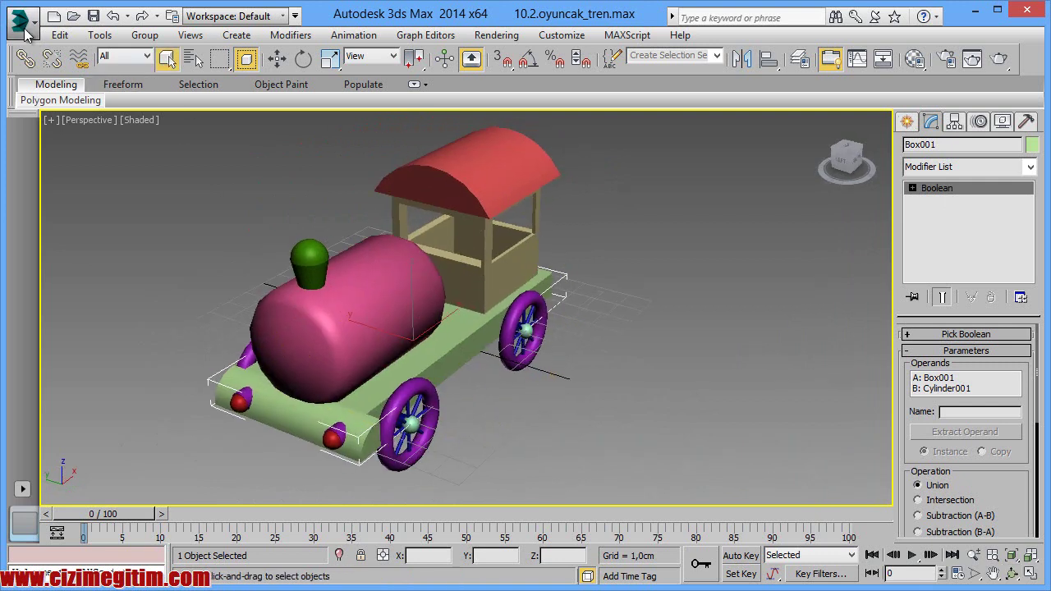
- Load 15.1.koltuk_modelleme.max from Recent Documents, discarding the toy train changes
click(26, 30)
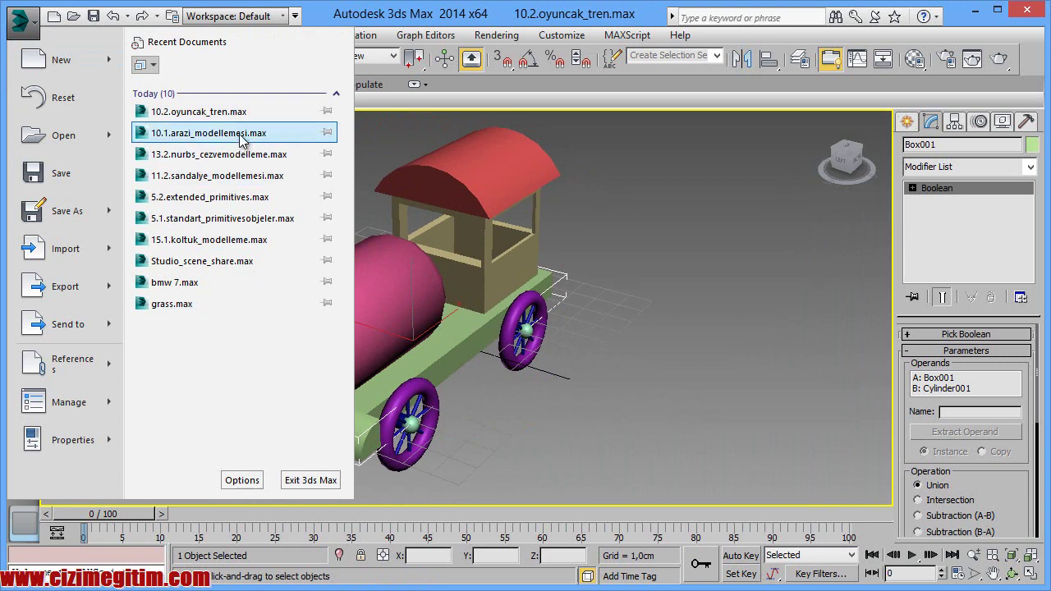
click(230, 240)
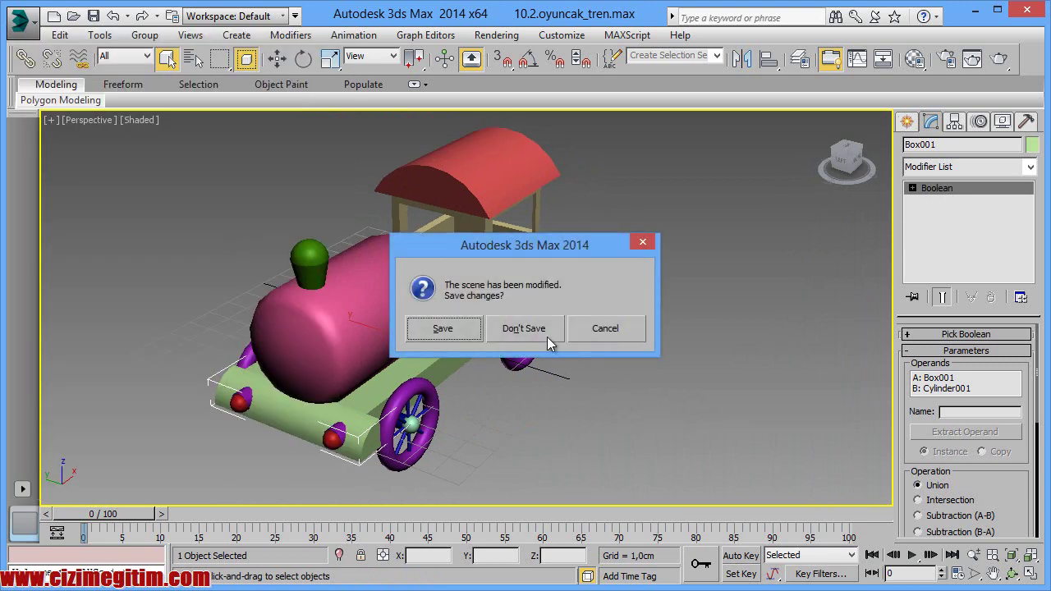
click(542, 330)
scroll(631, 400, up, 2)
- Maximize the Perspective viewport with Alt+W and select the blue armrest Box003
scroll(608, 402, up, 3)
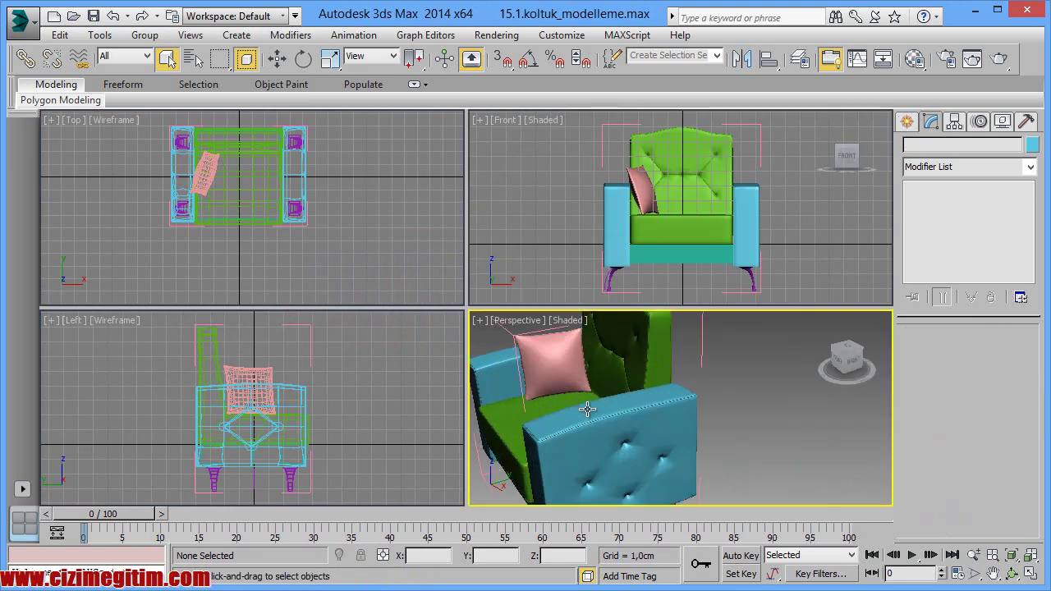
scroll(596, 407, up, 2)
scroll(599, 410, up, 2)
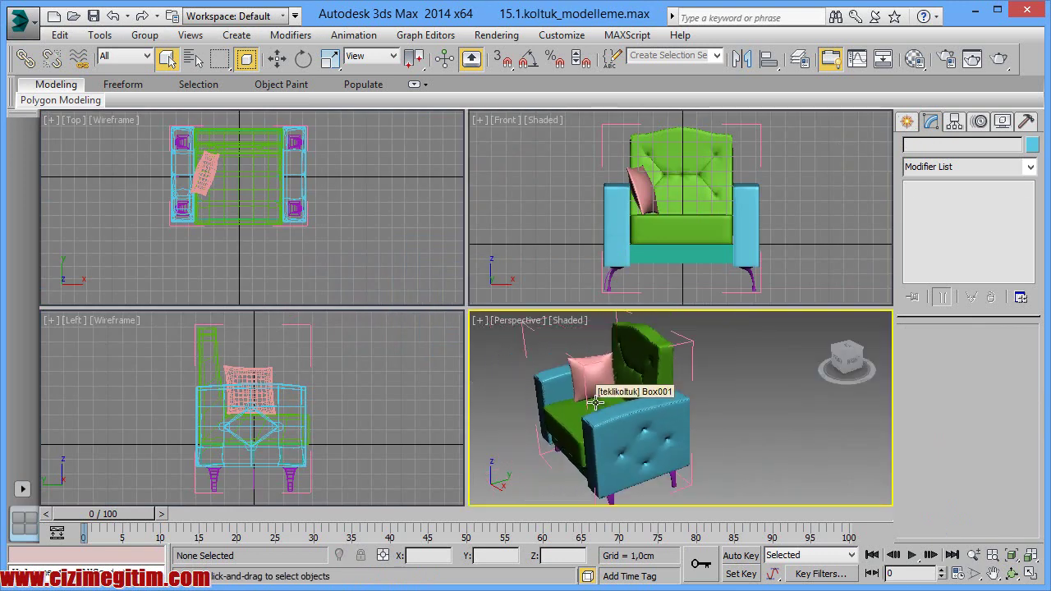
key(alt+w)
middle_drag(575, 394, 444, 306)
scroll(471, 322, down, 2)
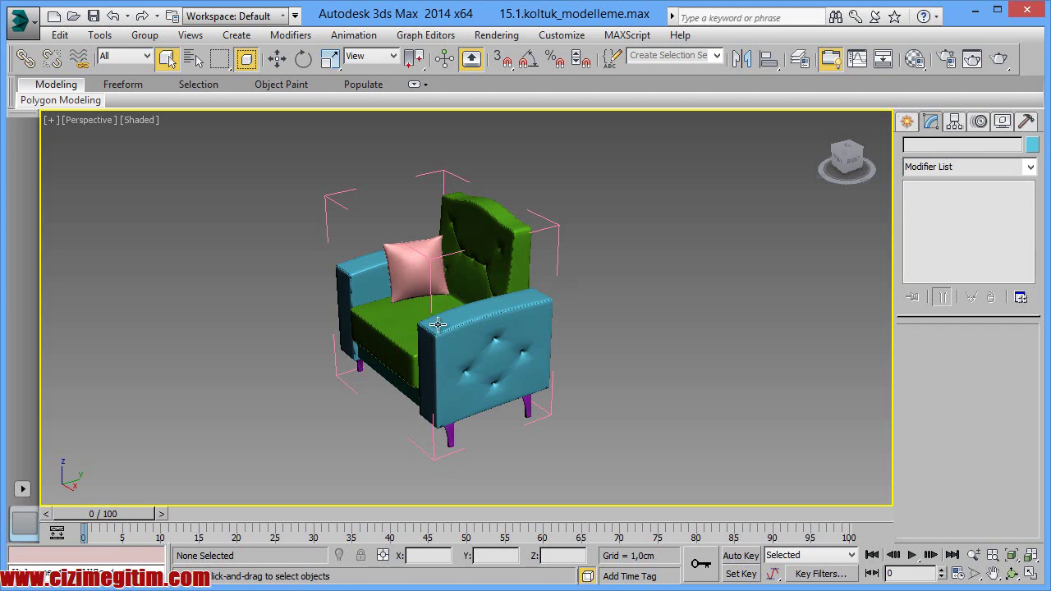
scroll(436, 332, up, 2)
click(513, 326)
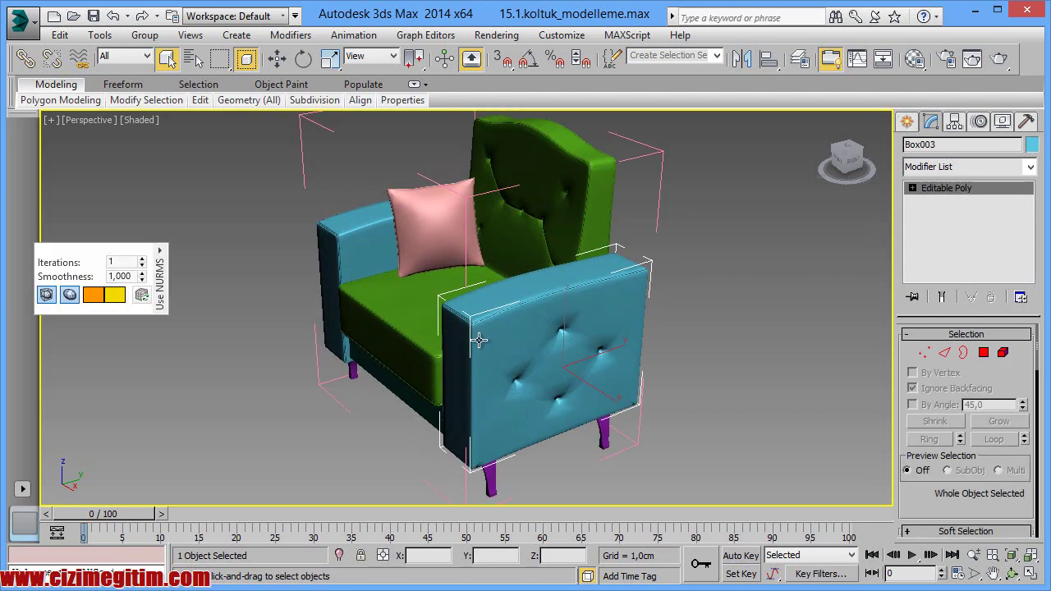
click(239, 247)
click(498, 304)
middle_drag(529, 319, 563, 309)
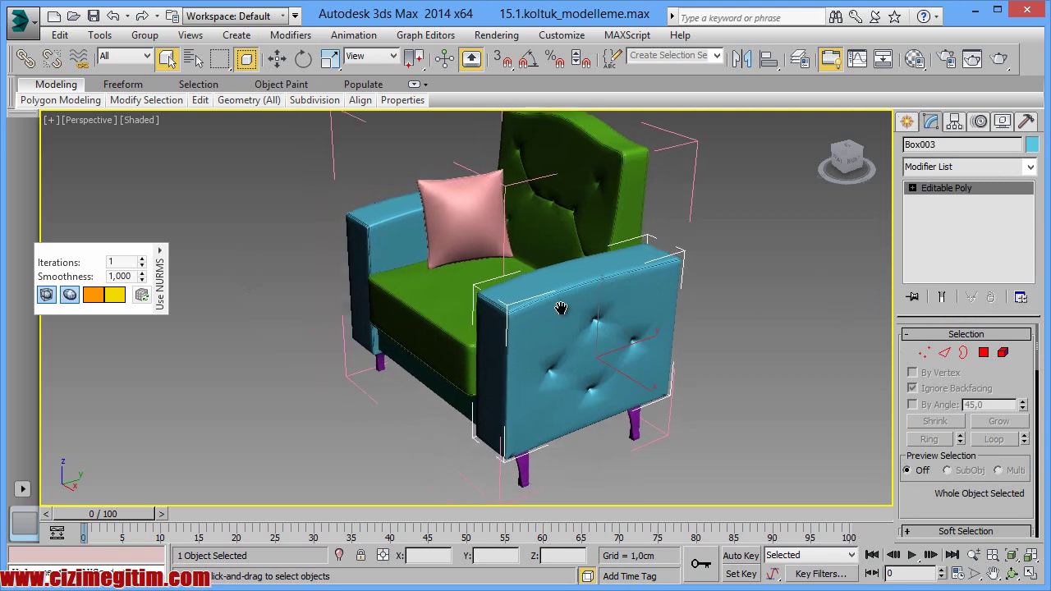
- View the armchair briefly in wireframe, then return it to shaded display
key(F3)
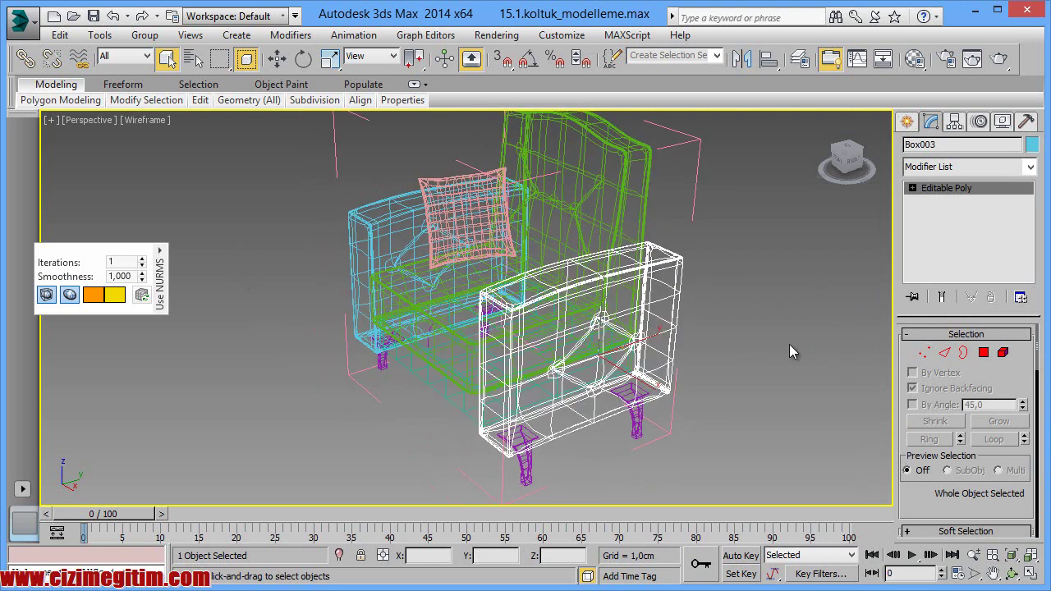
scroll(659, 333, up, 2)
scroll(596, 310, up, 4)
scroll(578, 286, down, 5)
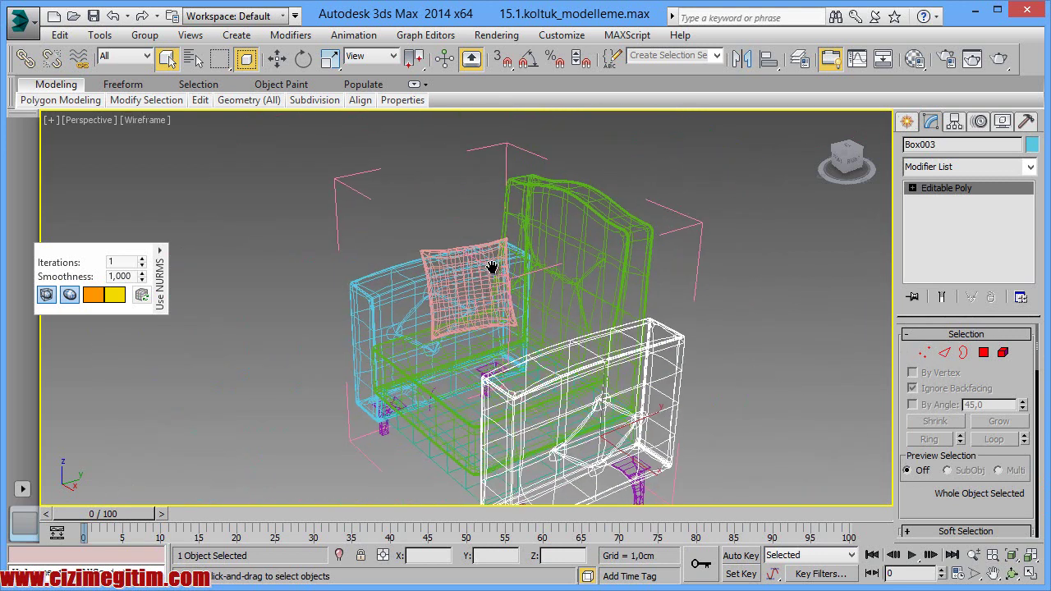
scroll(493, 266, up, 1)
key(F3)
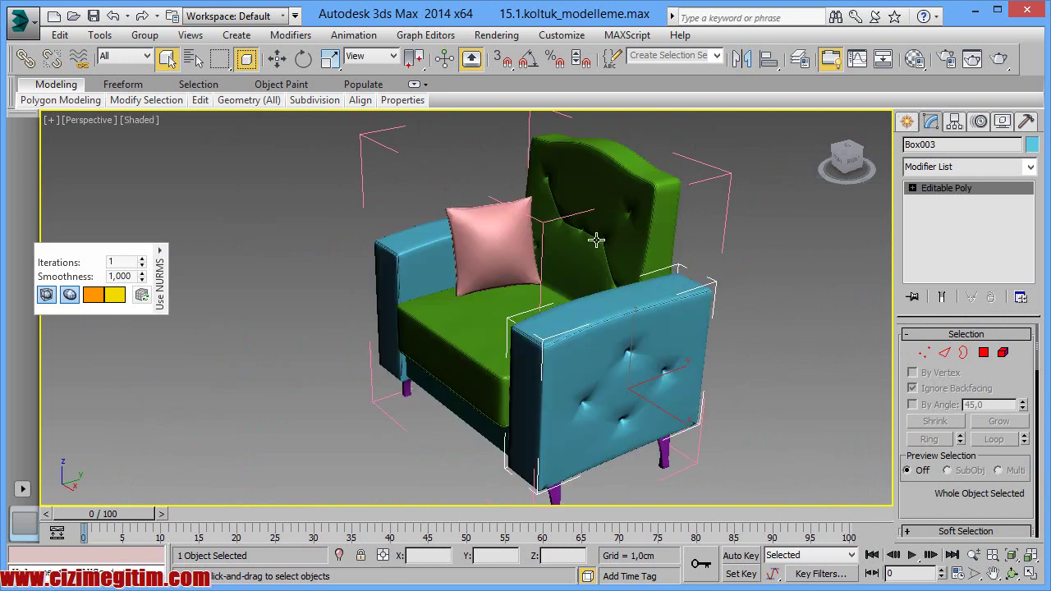
- Pan around the armchair in wireframe mode, finishing back in shaded display
middle_drag(597, 240, 551, 244)
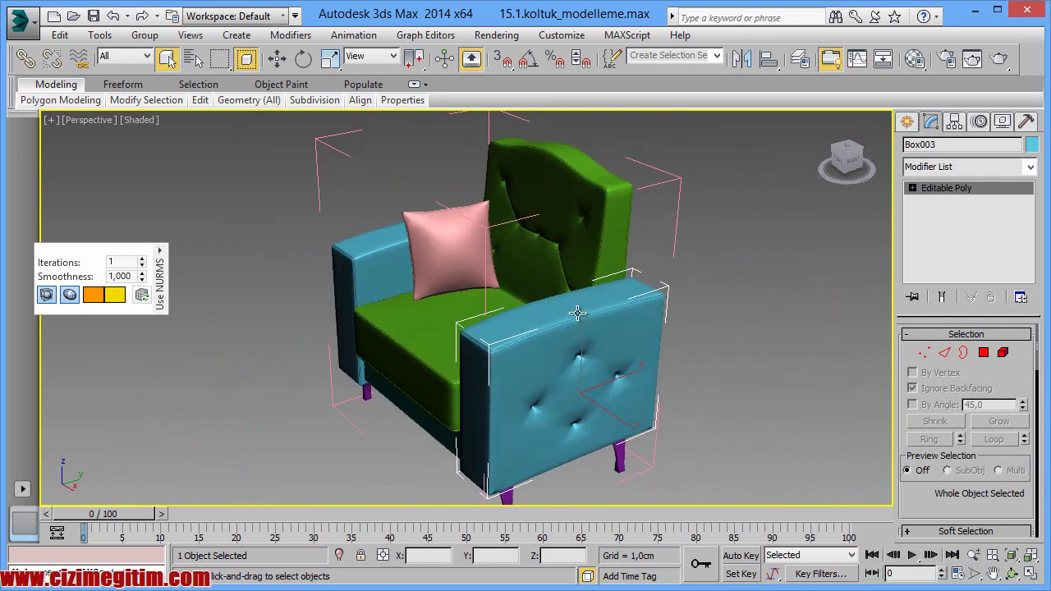
key(F3)
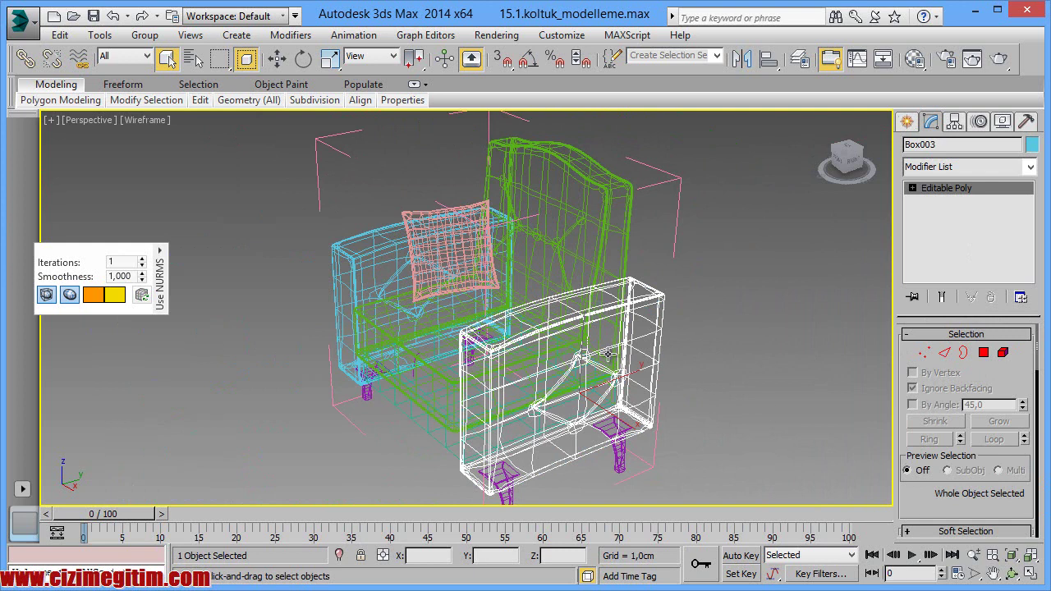
middle_drag(608, 355, 629, 311)
middle_drag(571, 369, 478, 370)
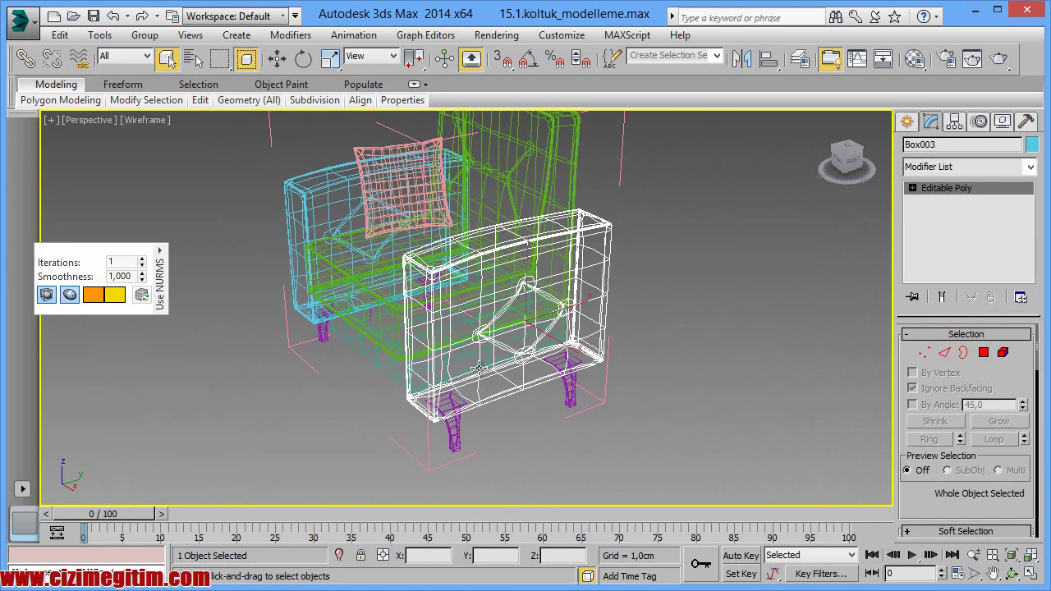
drag(939, 501, 936, 356)
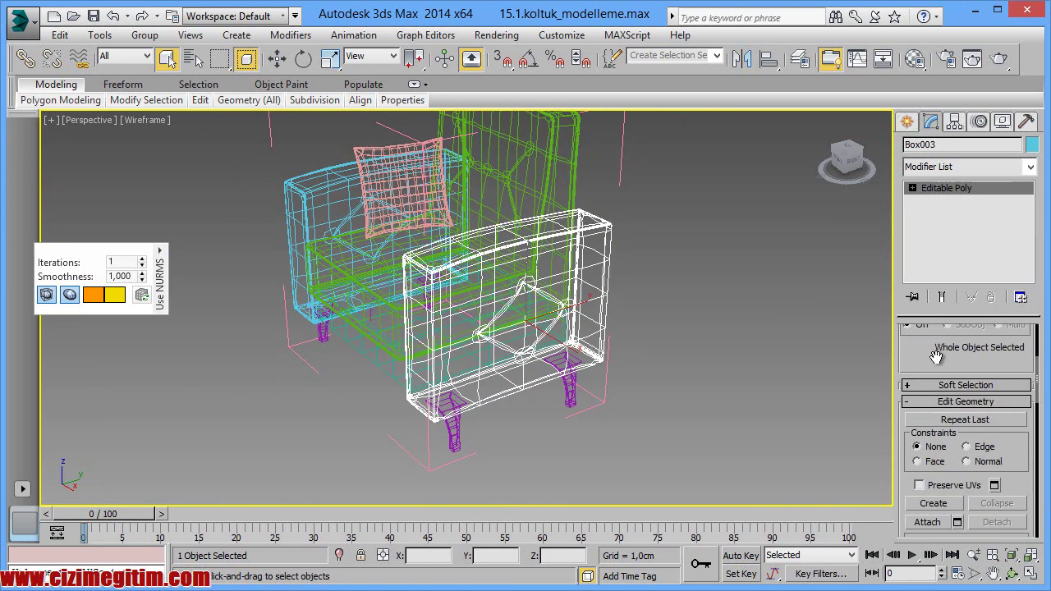
mouse_move(463, 269)
middle_down()
mouse_move(433, 323)
mouse_move(411, 316)
middle_up()
key(F3)
click(1010, 577)
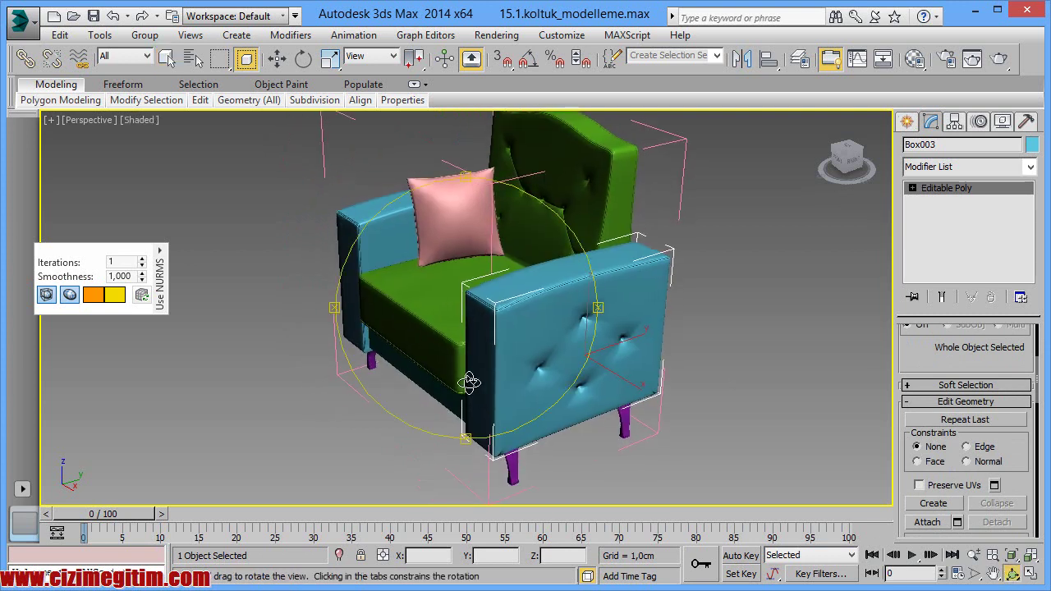
drag(469, 382, 638, 377)
scroll(500, 387, down, 10)
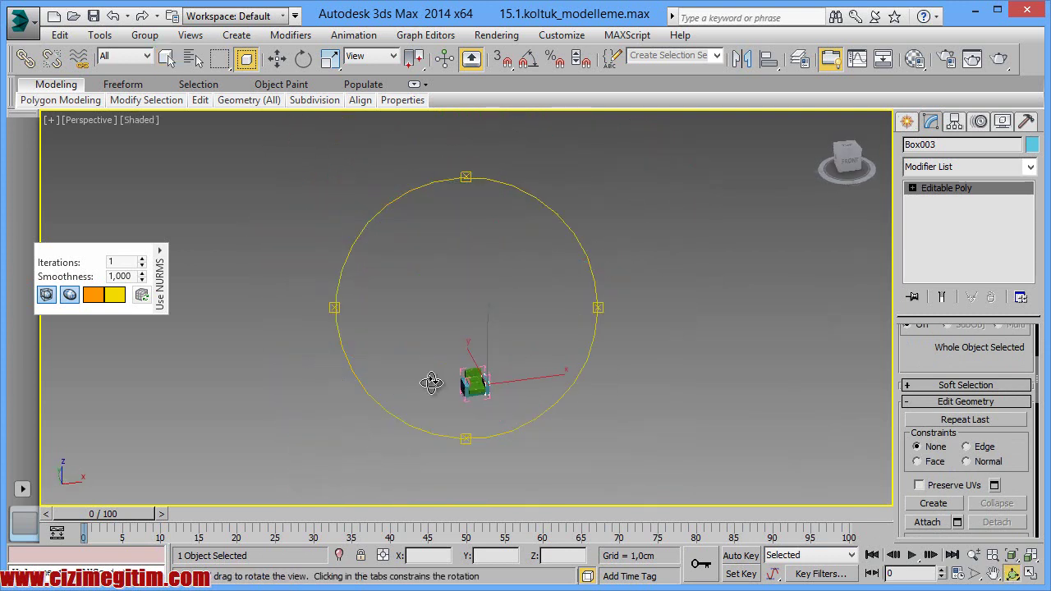
scroll(463, 394, up, 4)
scroll(463, 378, up, 4)
right_click(463, 378)
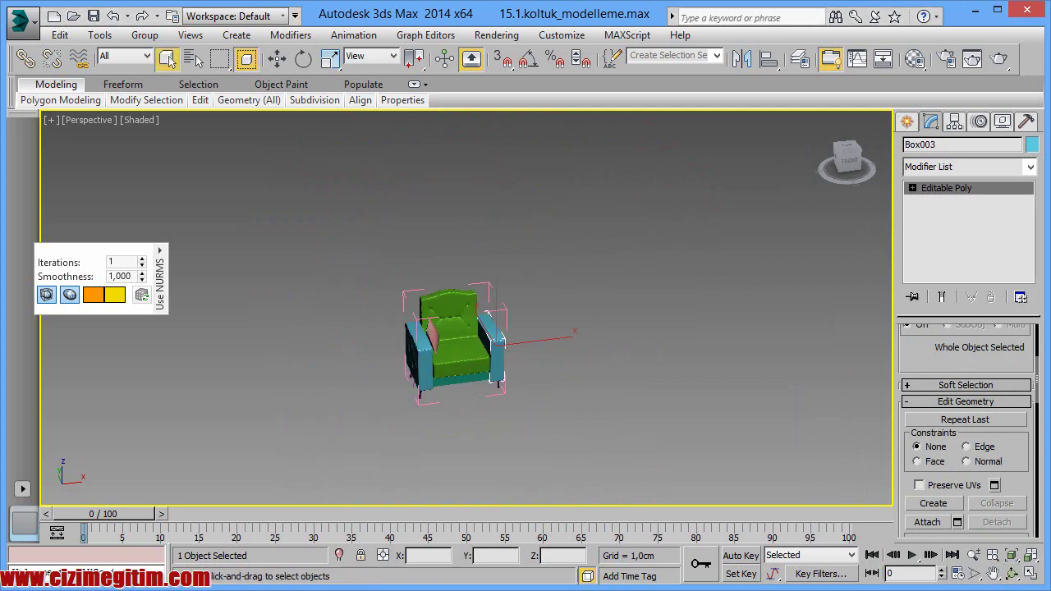
click(784, 581)
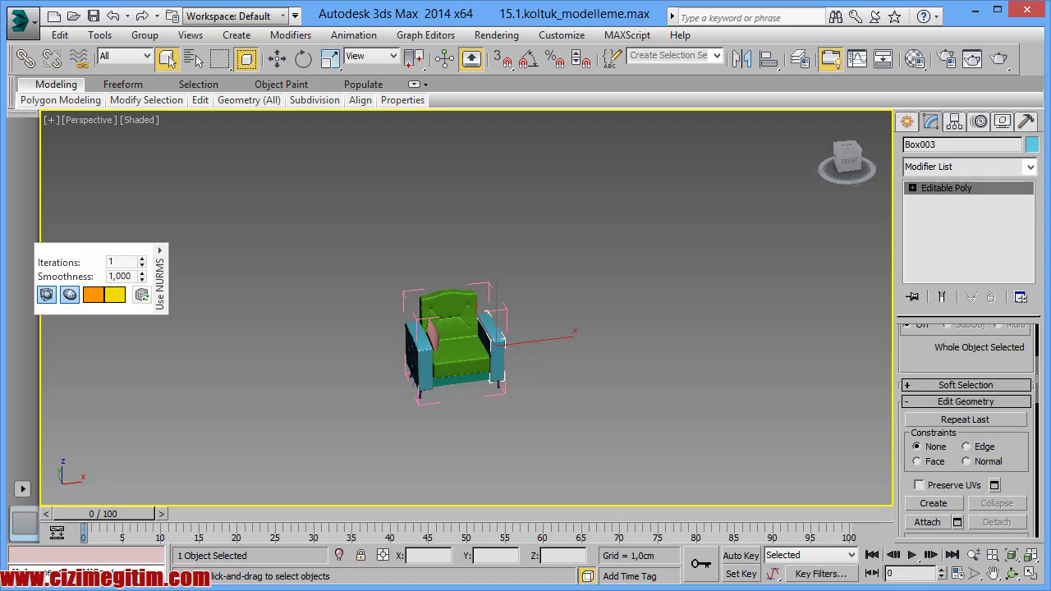
scroll(430, 381, up, 2)
scroll(419, 354, up, 3)
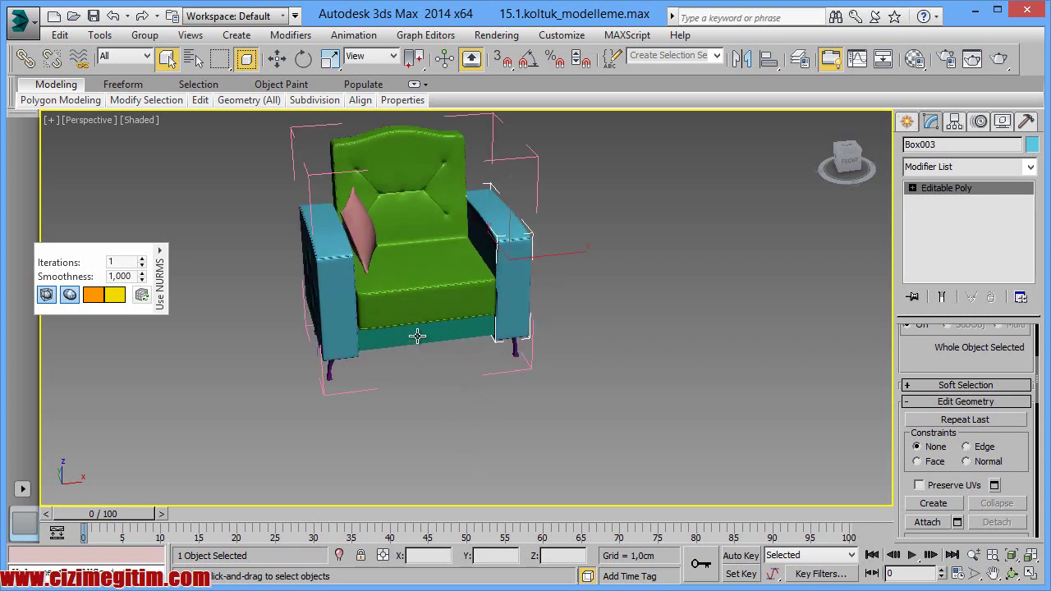
scroll(416, 336, up, 3)
middle_drag(408, 336, 444, 409)
middle_drag(446, 412, 447, 428)
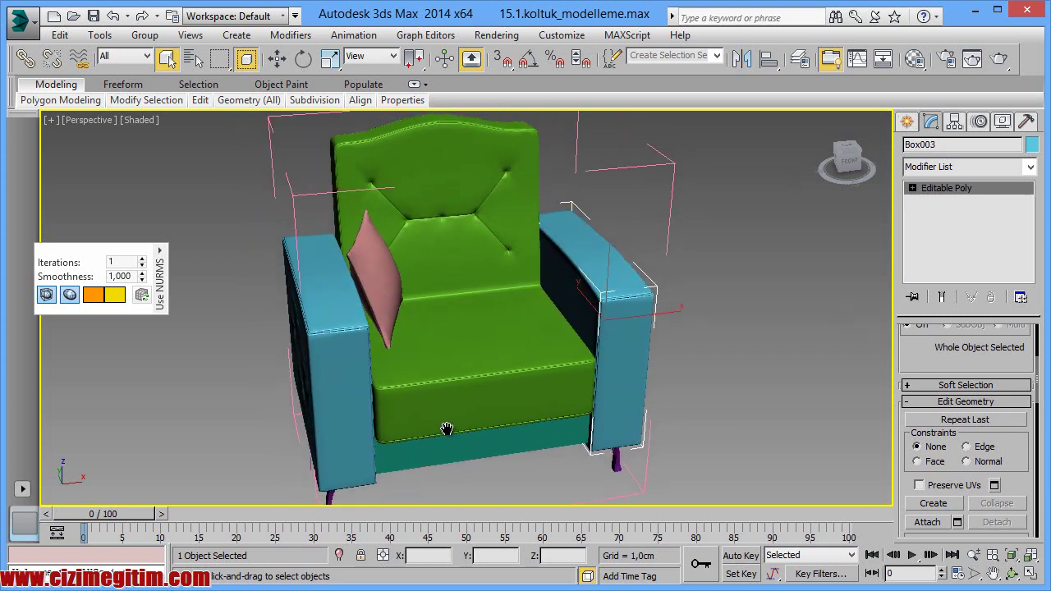